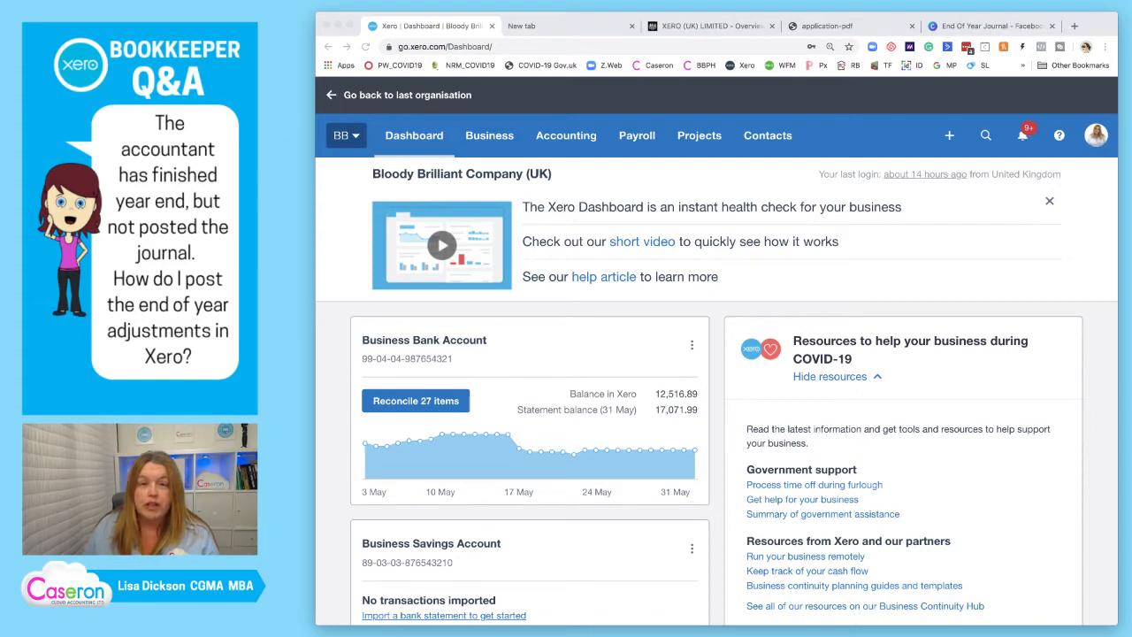
Search the web for speed dial 2 pro, view the Speed Dial 2 New tab extension's store page, and close it.
left_click(523, 27)
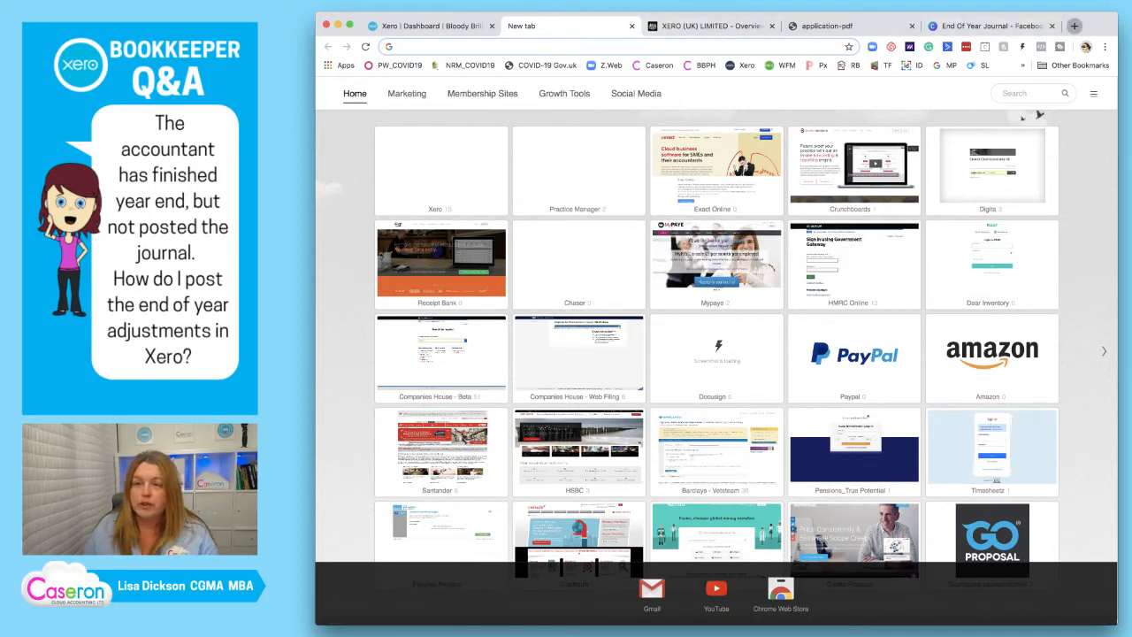
left_click(1075, 25)
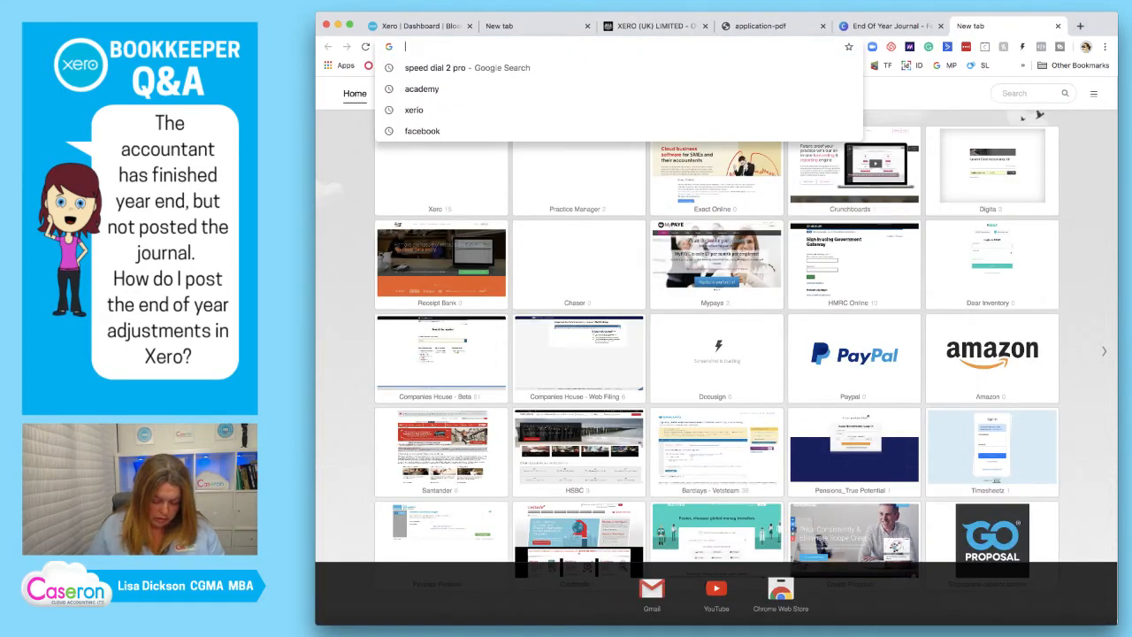
type("speed")
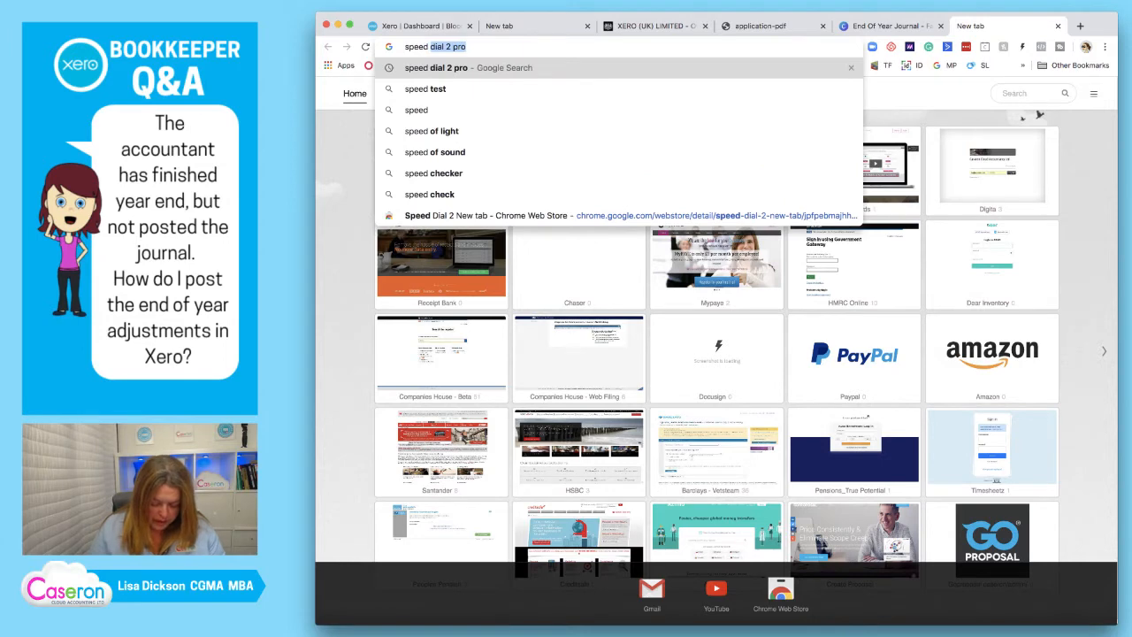
type(" dial")
key("Return")
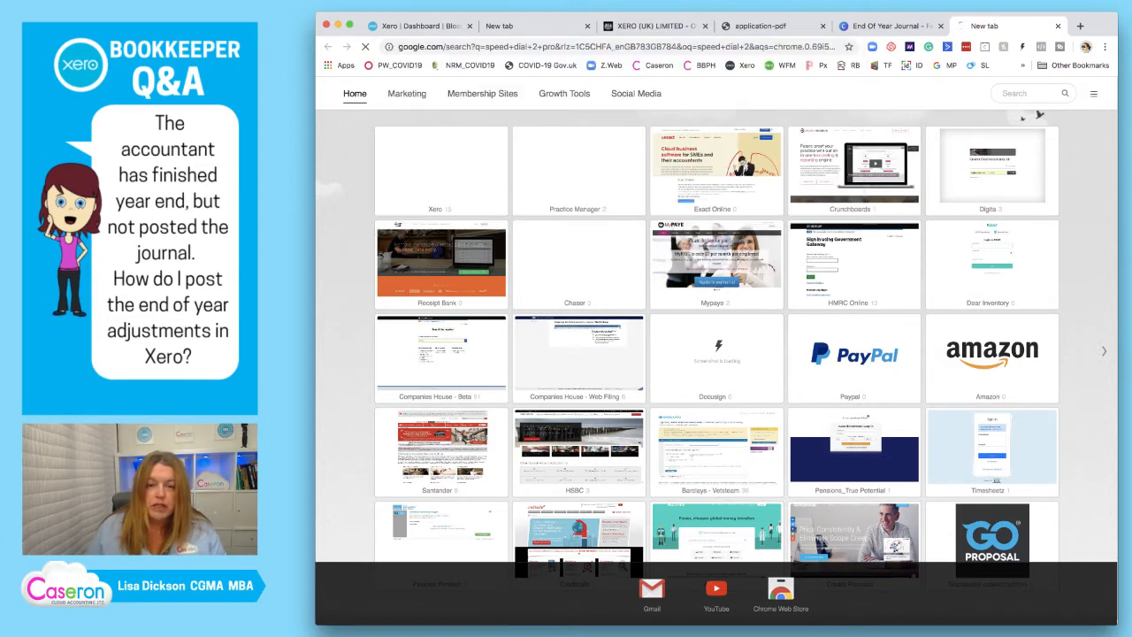
left_click(523, 199)
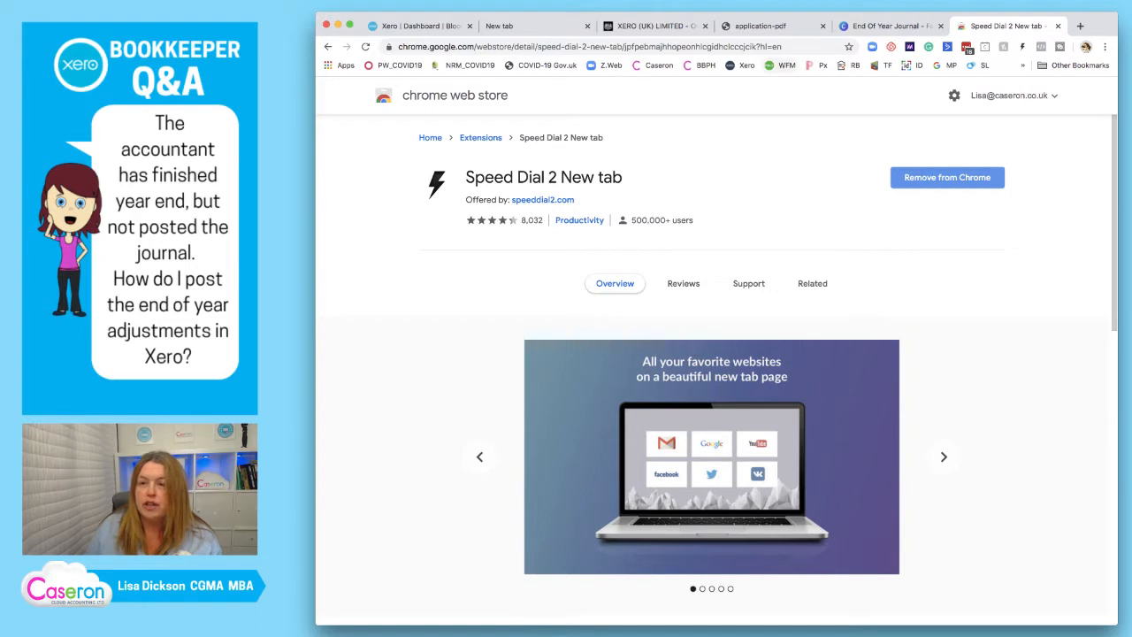
left_click(1058, 26)
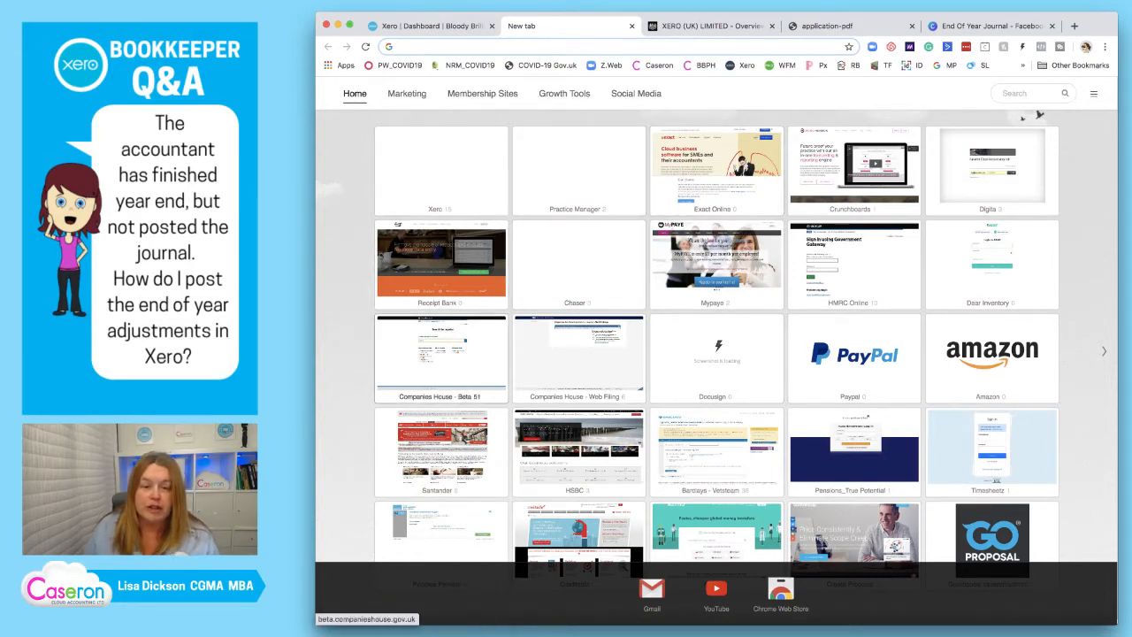
Search the Companies House register for "xero uk" and open the XERO (UK) LIMITED record.
left_click(441, 354)
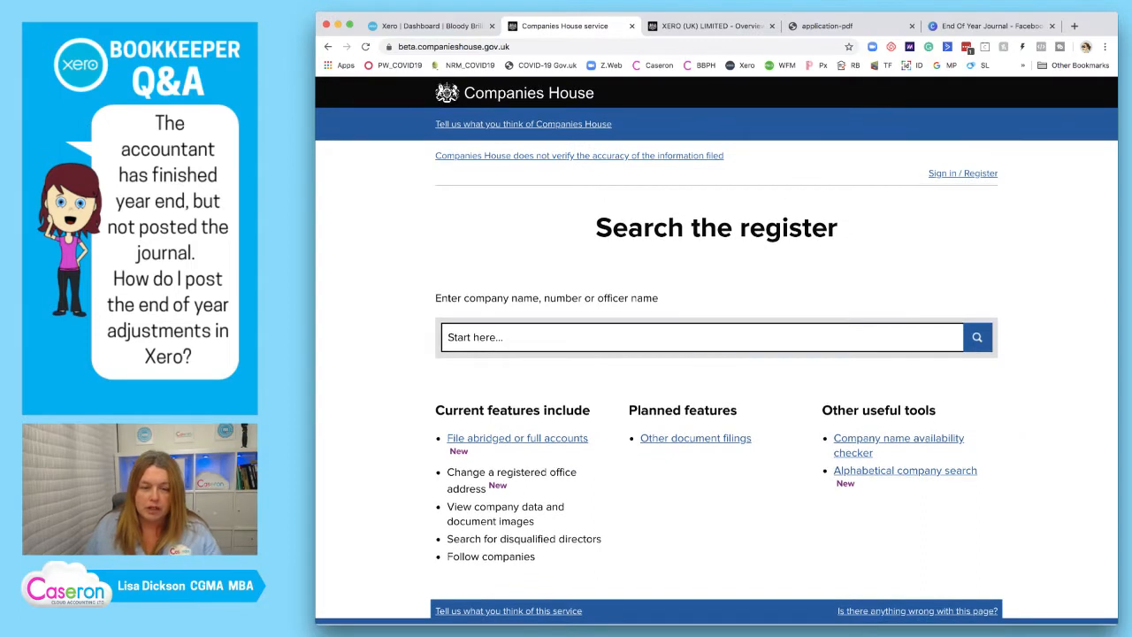
type("xer")
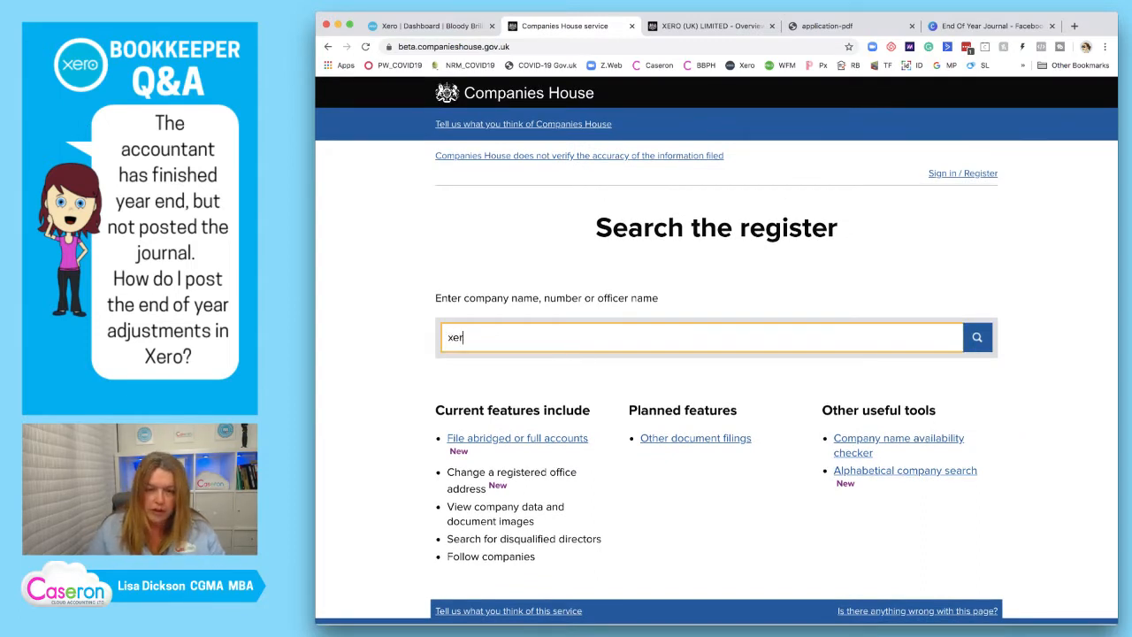
type("o uk")
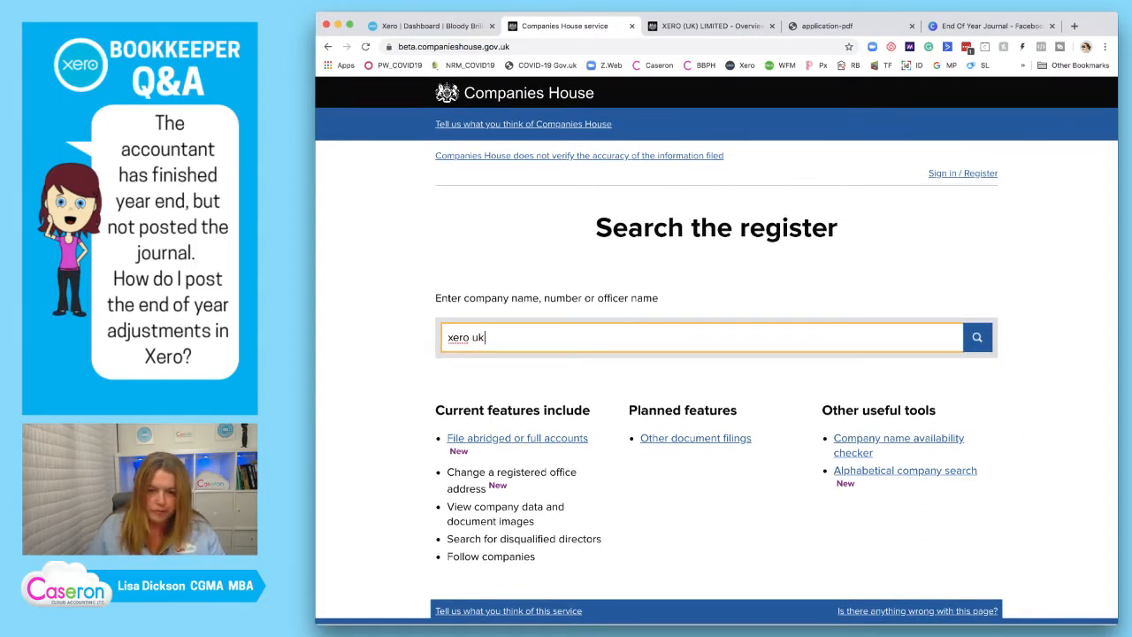
key("Return")
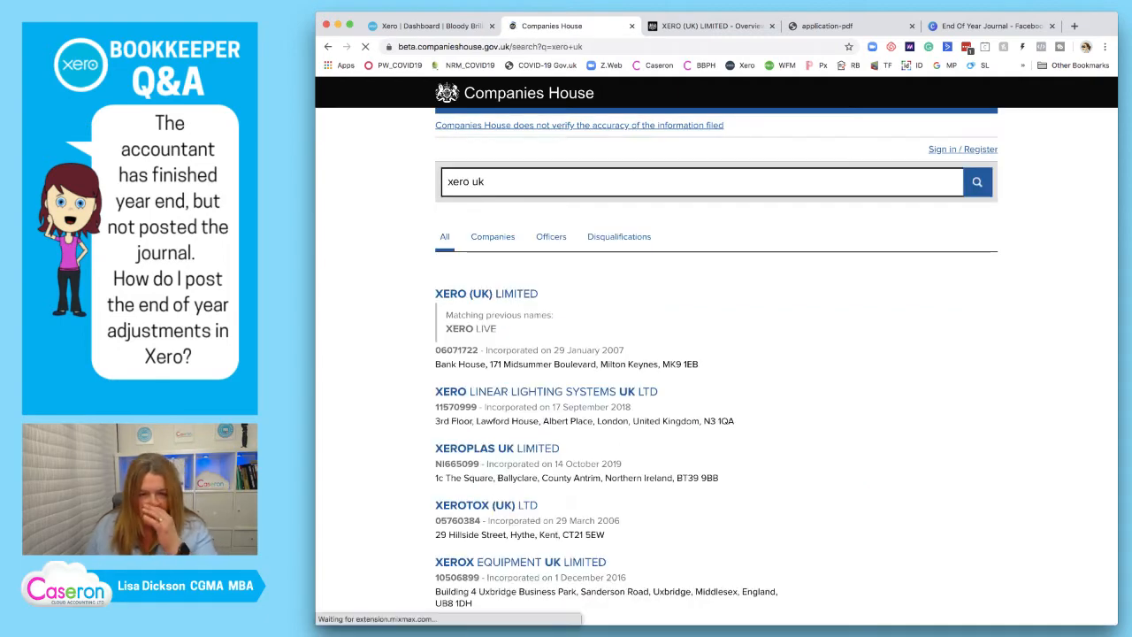
left_click(487, 293)
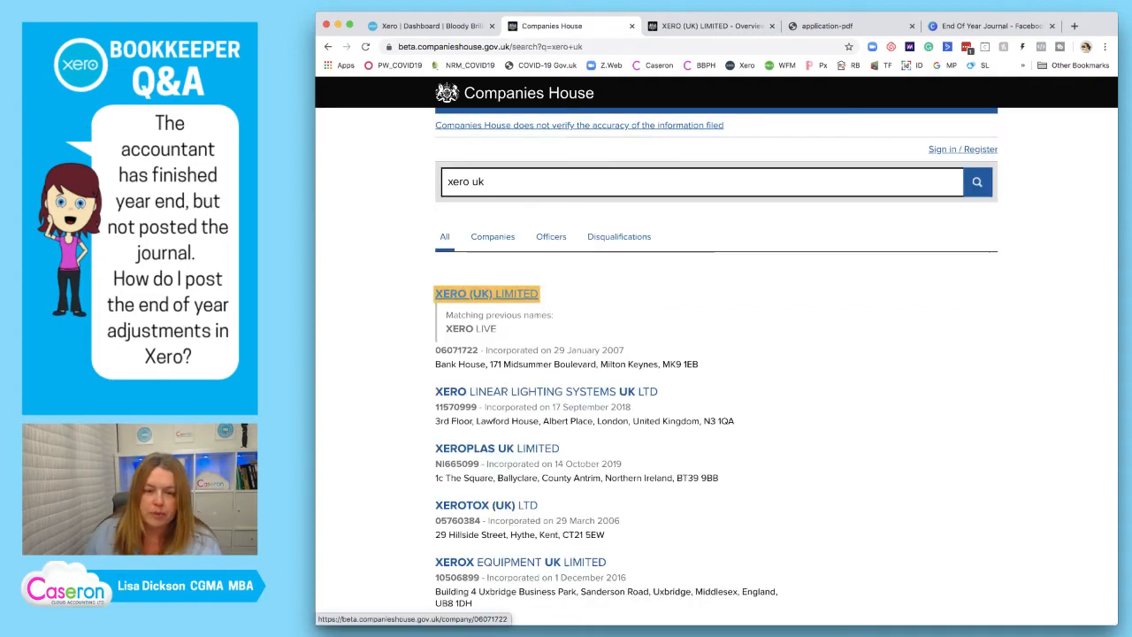
Open the PDF of the full accounts made up to 31 March 2019 from the company's filing history.
scroll(716, 354, "down", 3)
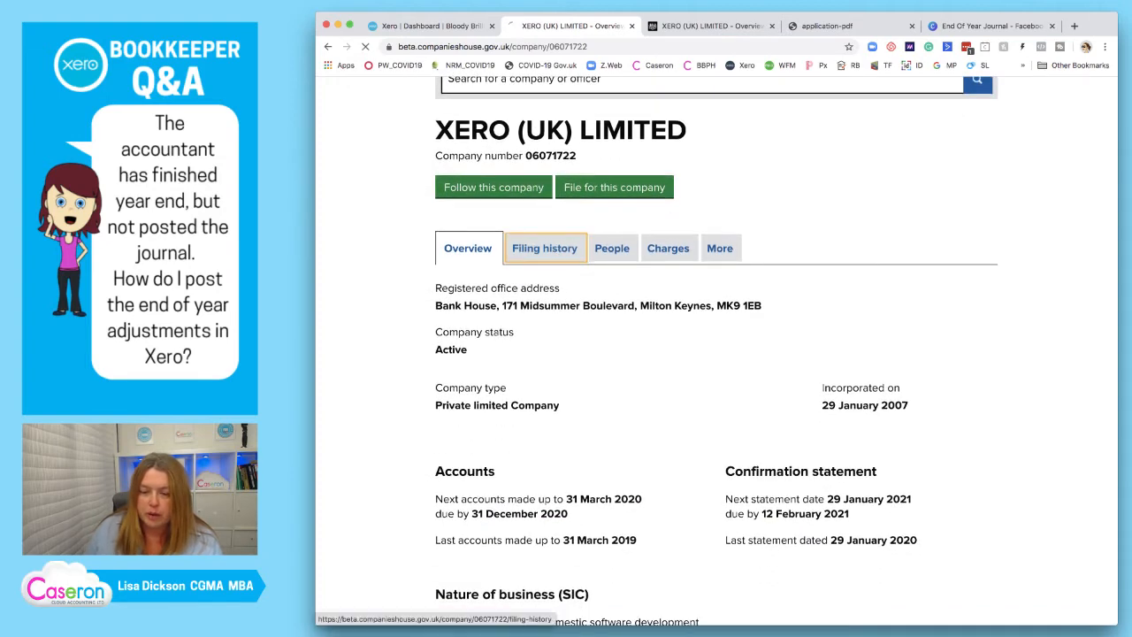
left_click(544, 248)
scroll(716, 354, "down", 3)
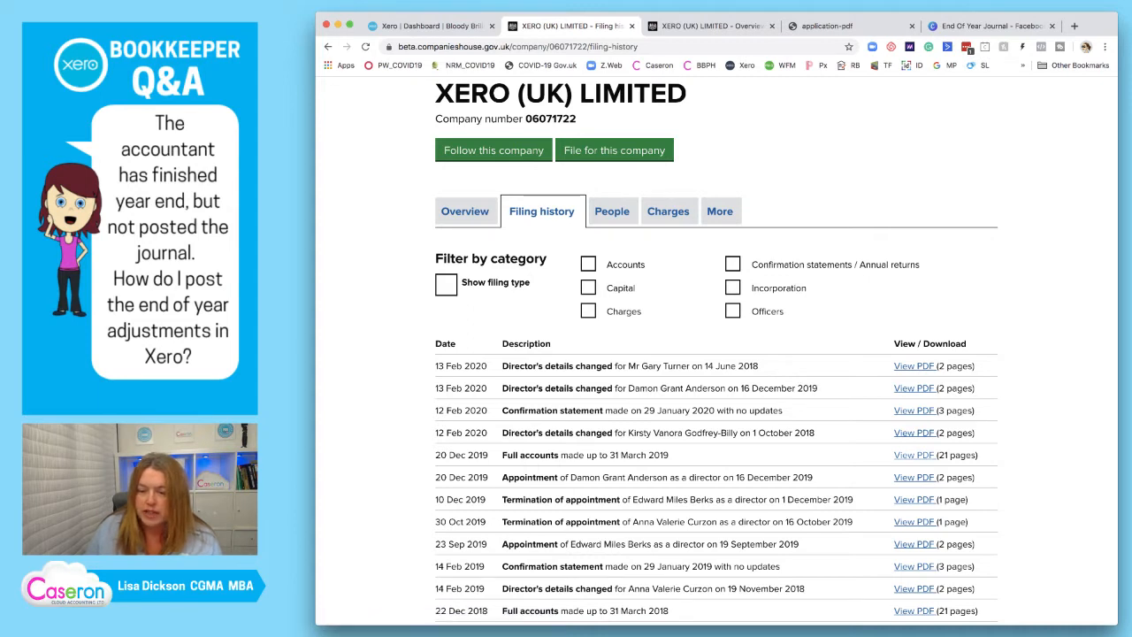
left_click(914, 455)
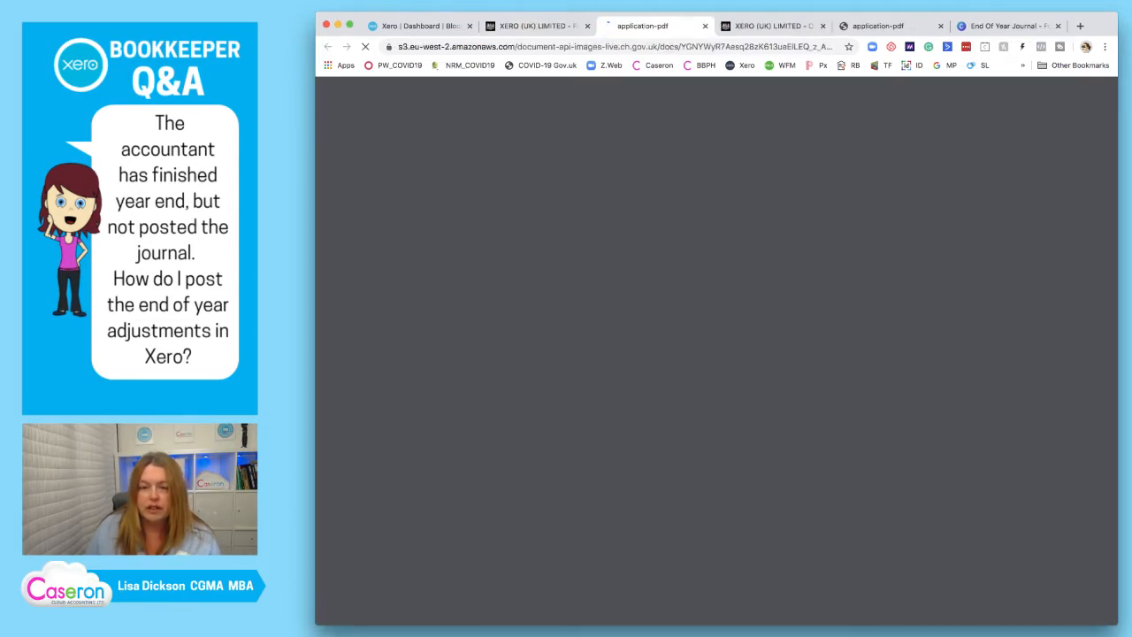
Read through the filed accounts, examining the statement of comprehensive income and the balance sheet.
scroll(716, 354, "down", 10)
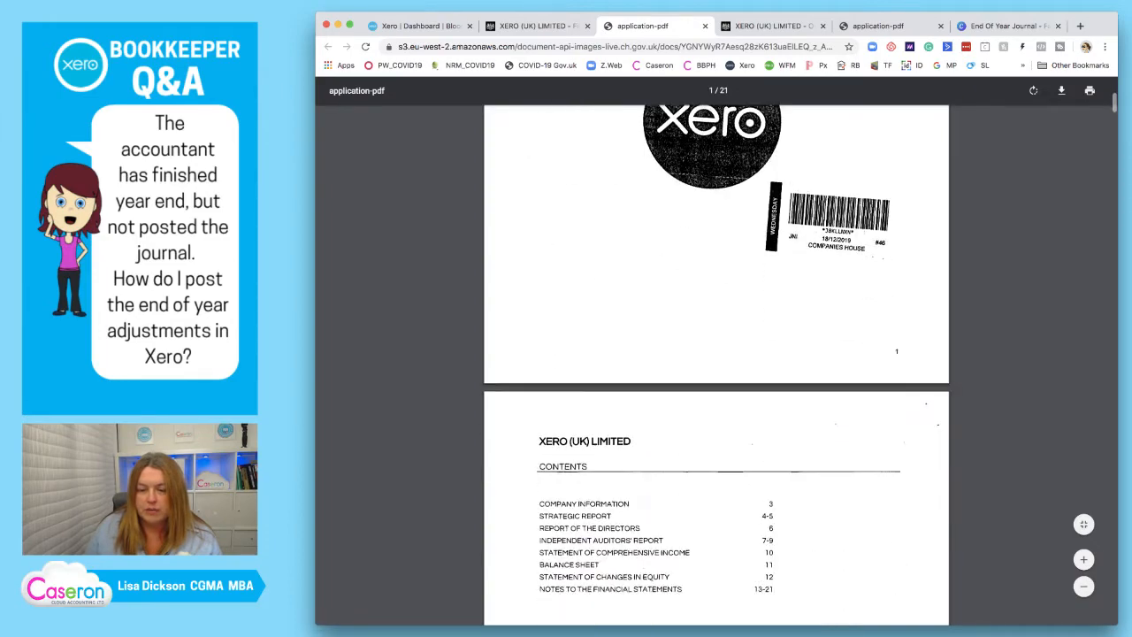
scroll(717, 354, "down", 12)
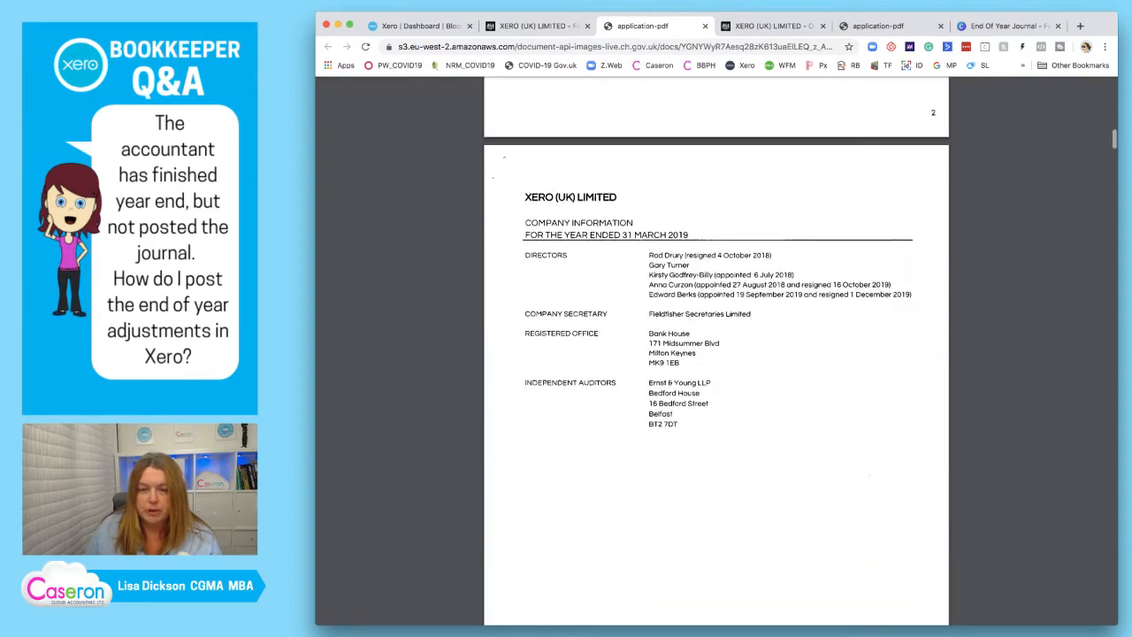
scroll(717, 354, "down", 12)
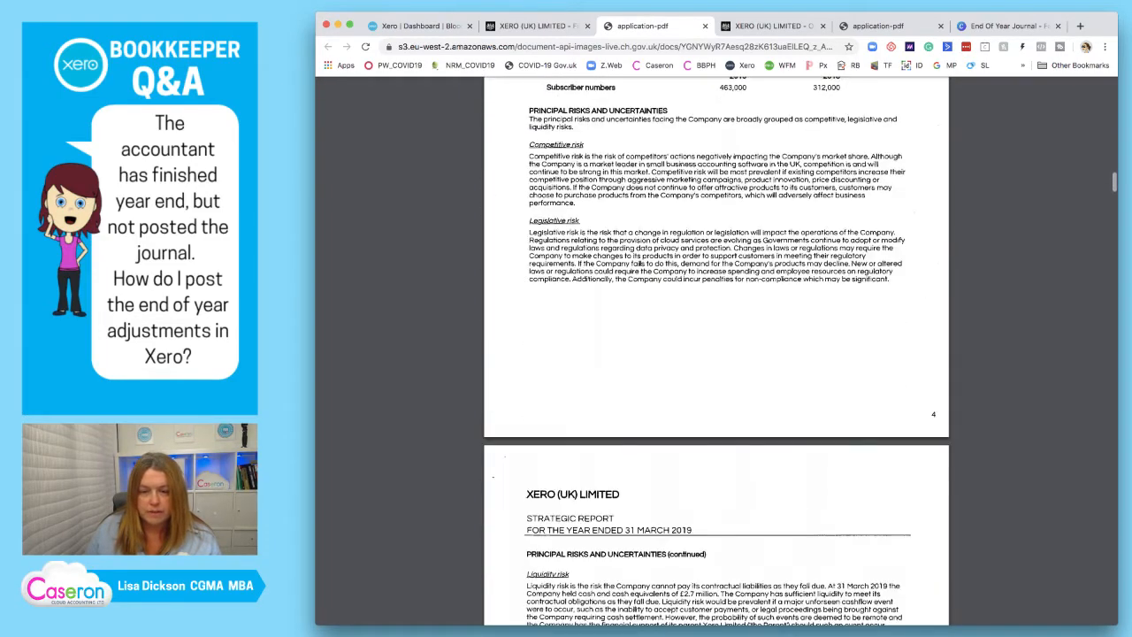
scroll(716, 354, "down", 10)
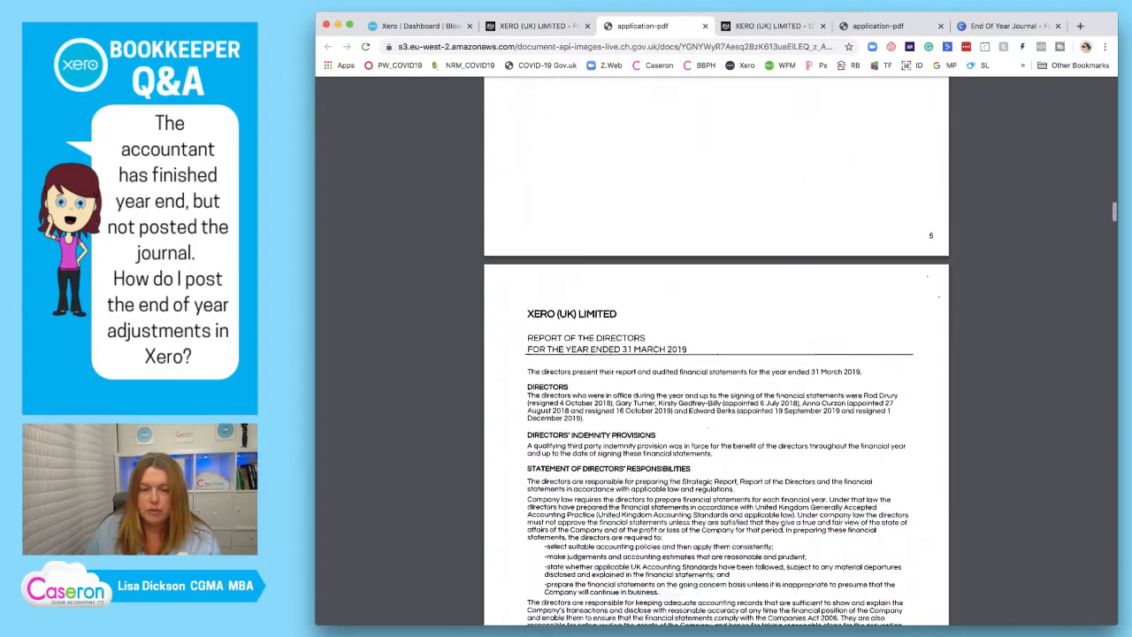
scroll(717, 354, "down", 12)
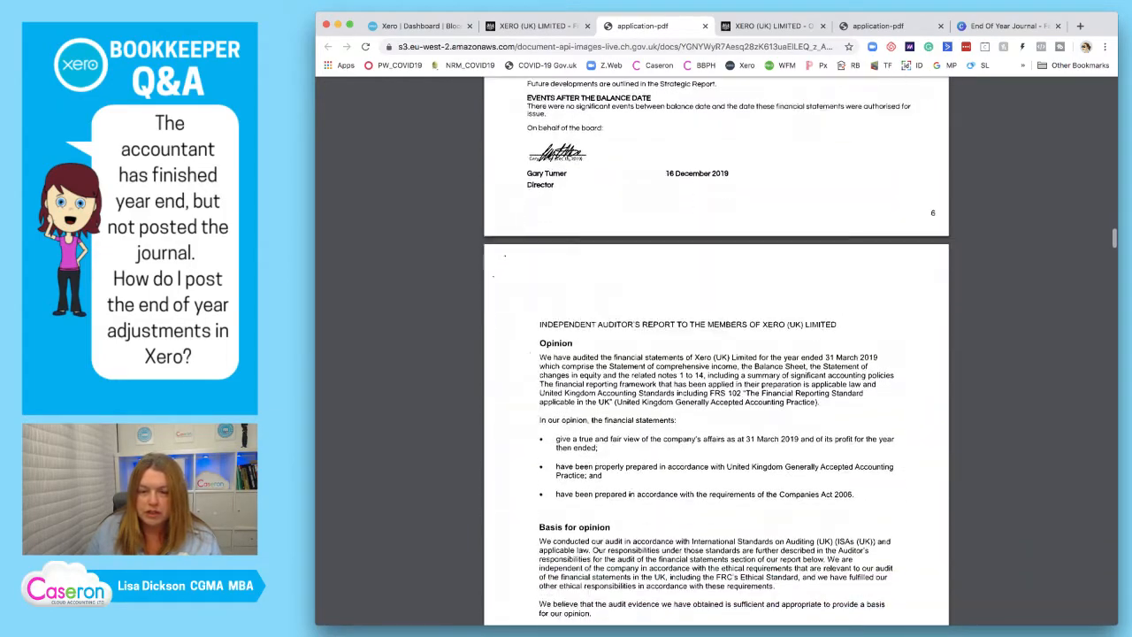
scroll(716, 354, "down", 12)
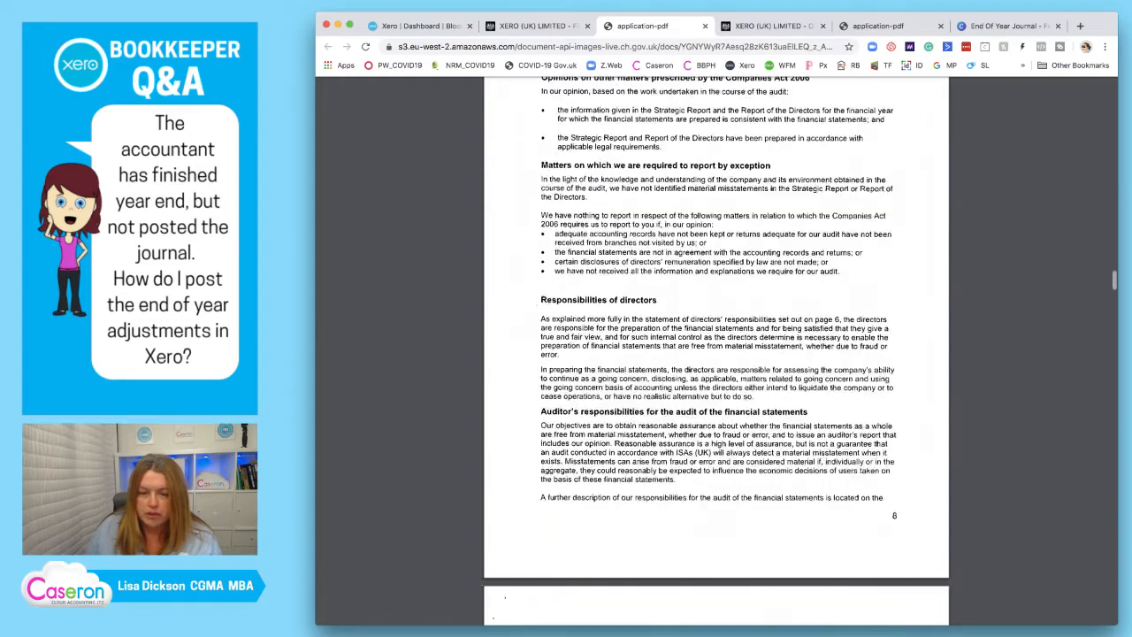
scroll(717, 354, "down", 6)
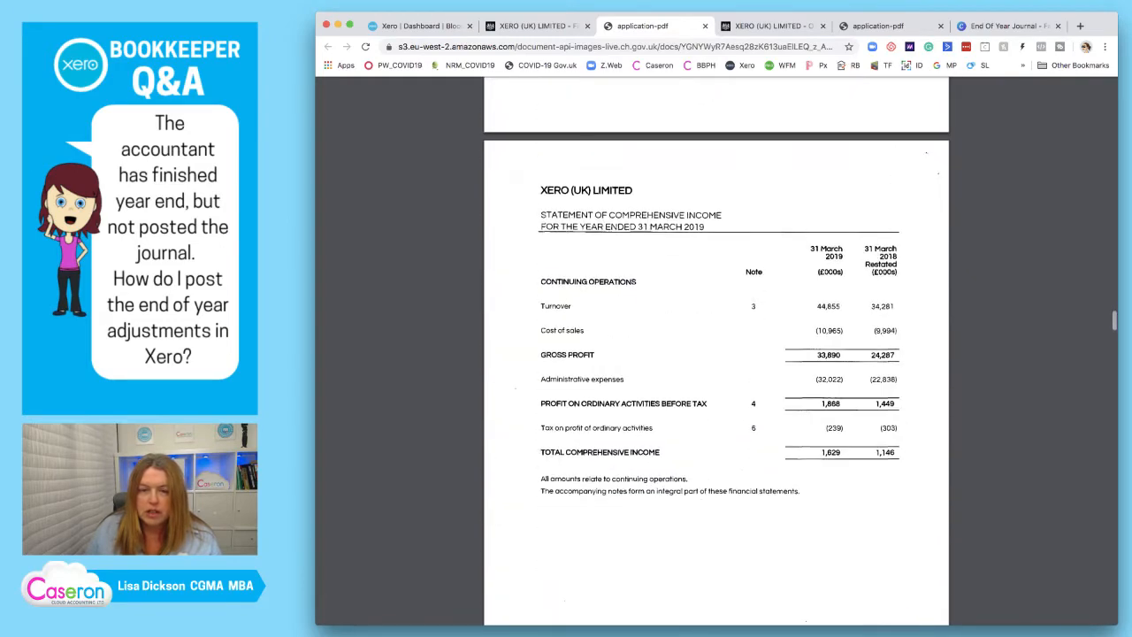
scroll(716, 354, "down", 12)
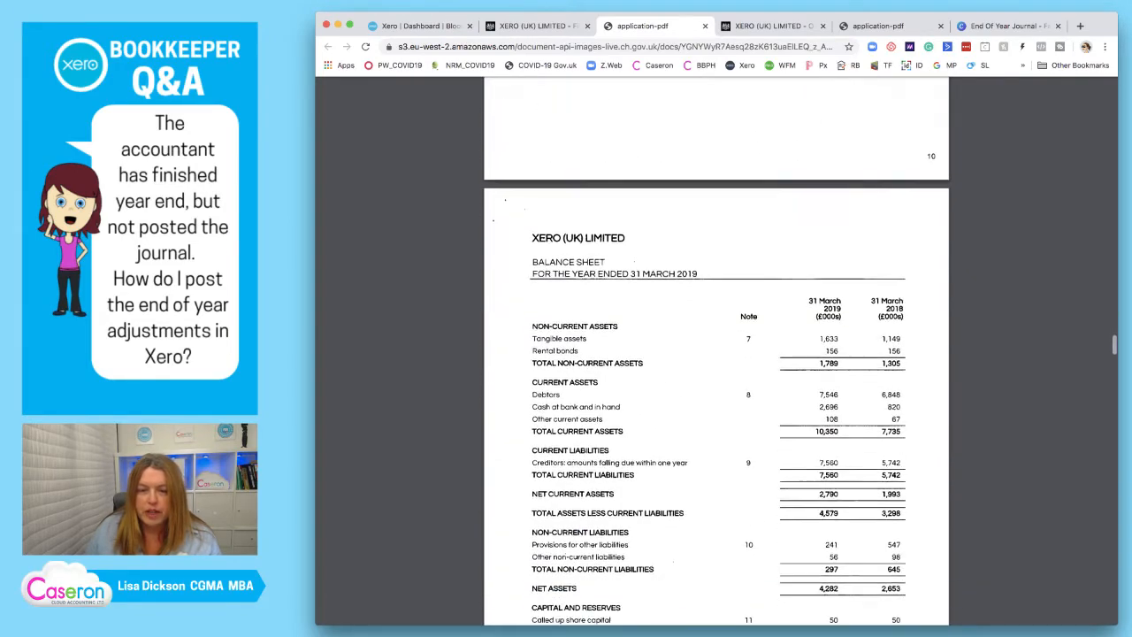
scroll(716, 354, "down", 1)
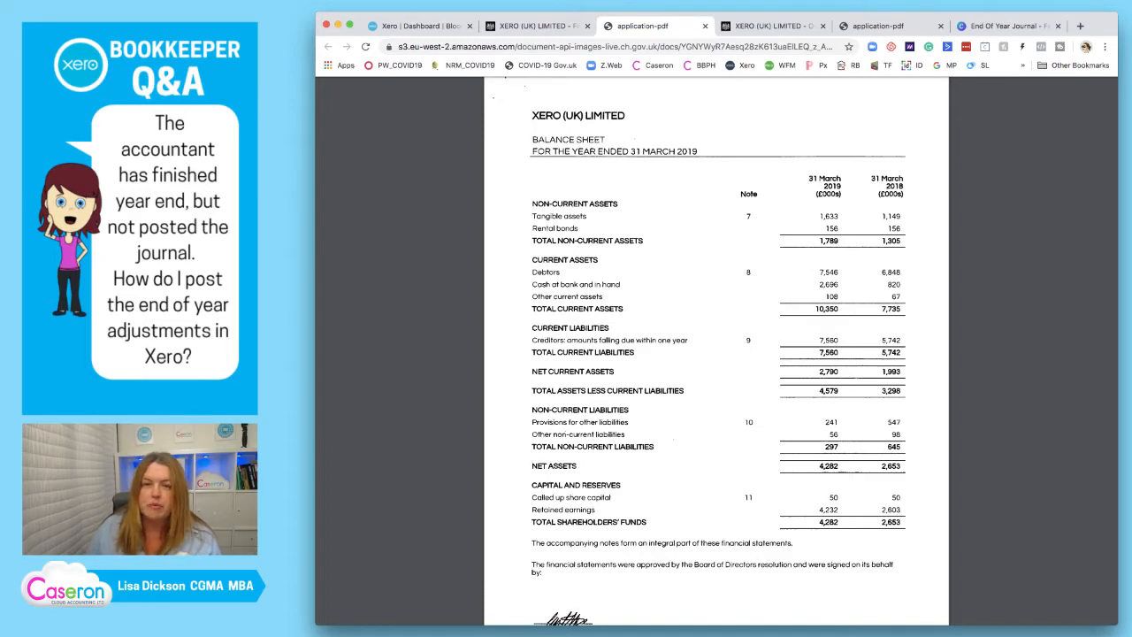
Switch to Xero and run the Balance Sheet report for March 2021, compared with the previous 3 periods by year.
left_click(421, 27)
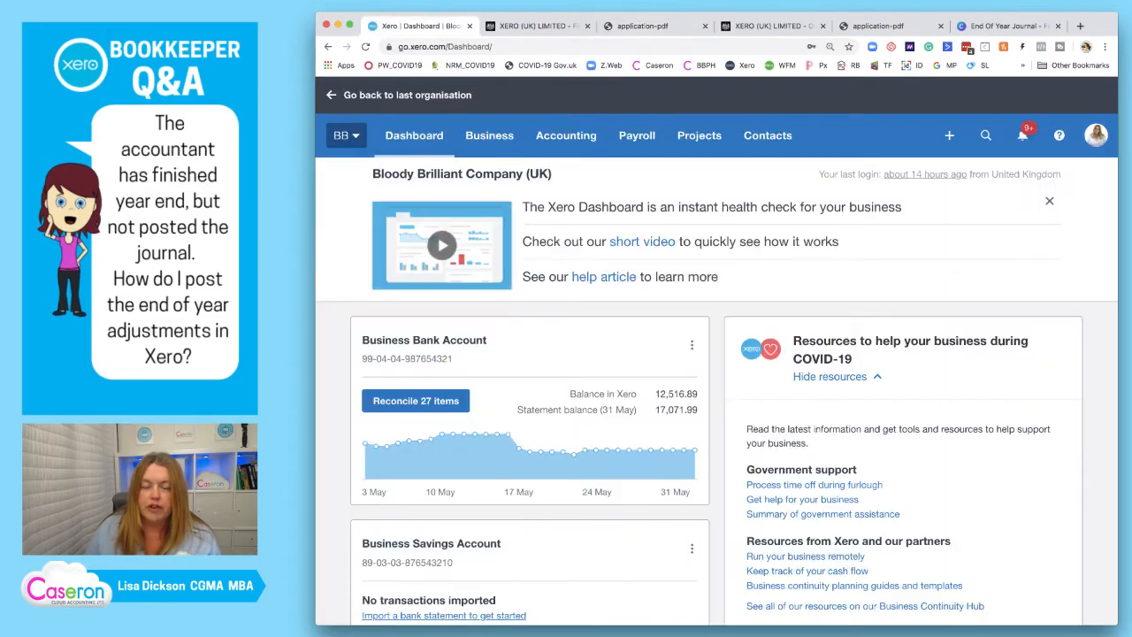
left_click(566, 135)
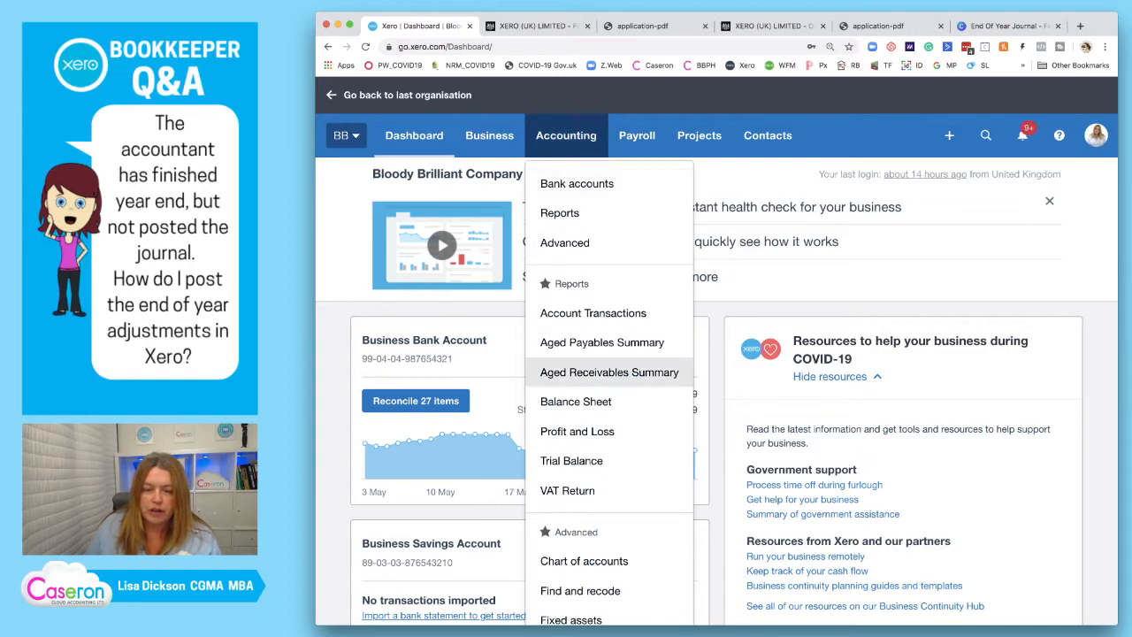
left_click(576, 401)
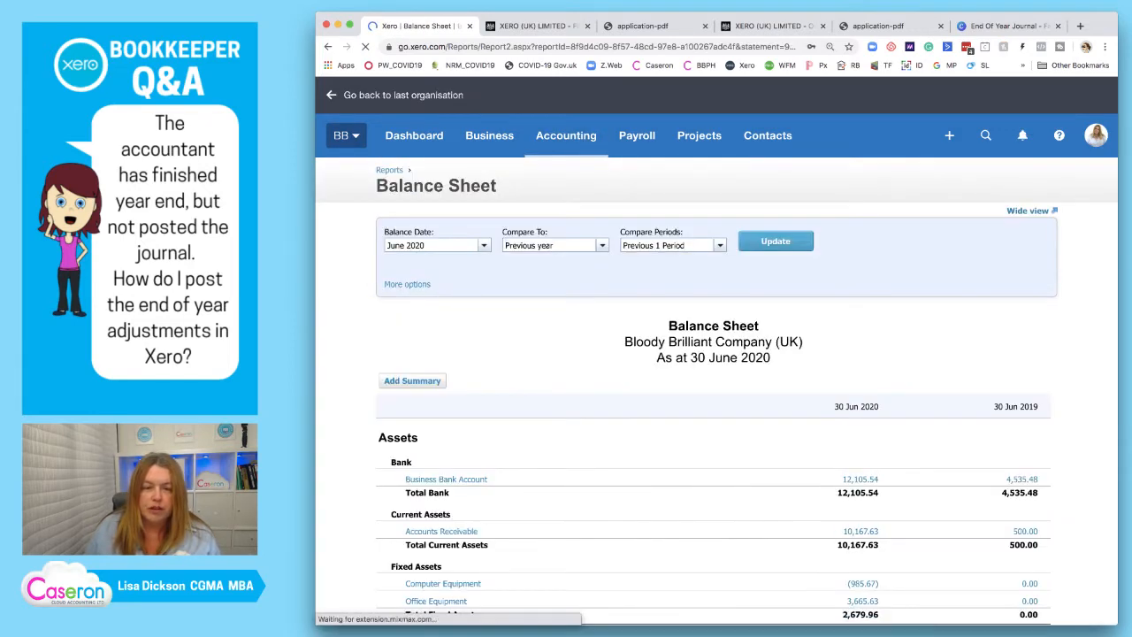
left_click(484, 245)
left_click(425, 261)
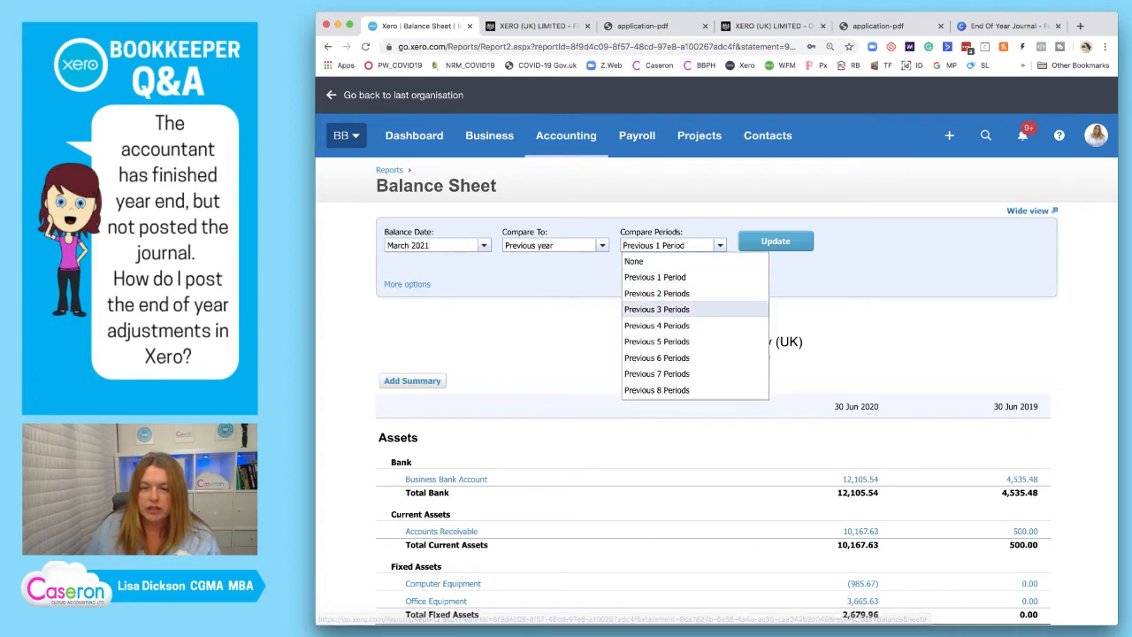
left_click(657, 310)
left_click(776, 241)
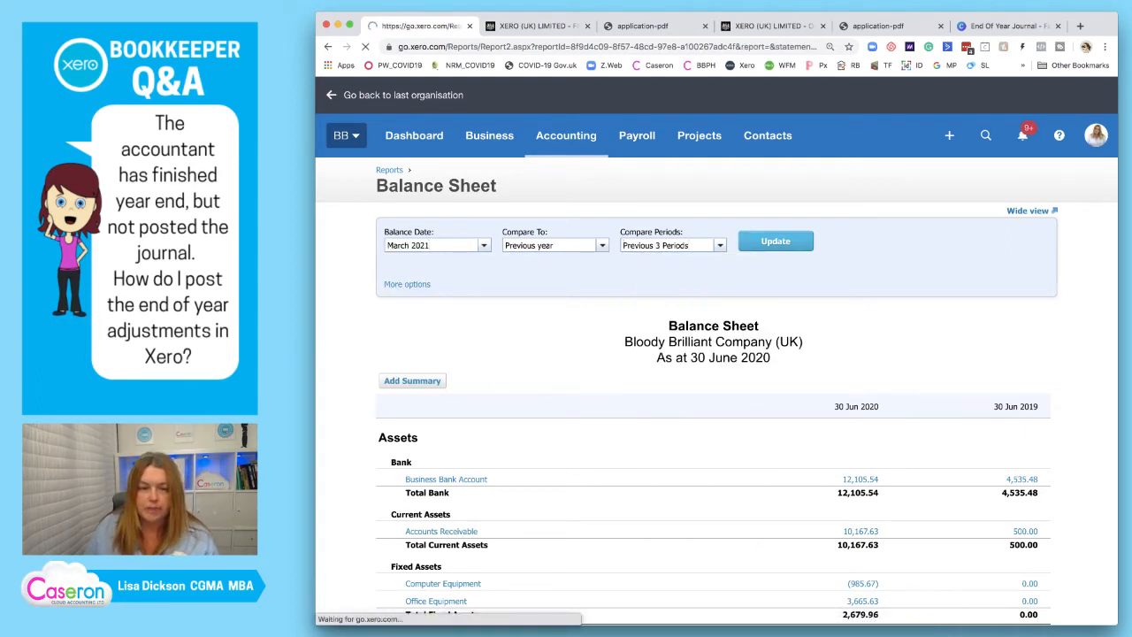
Review the yearly asset, liability and equity balances in the report against the balance sheet in the filed accounts PDF.
scroll(940, 475, "down", 5)
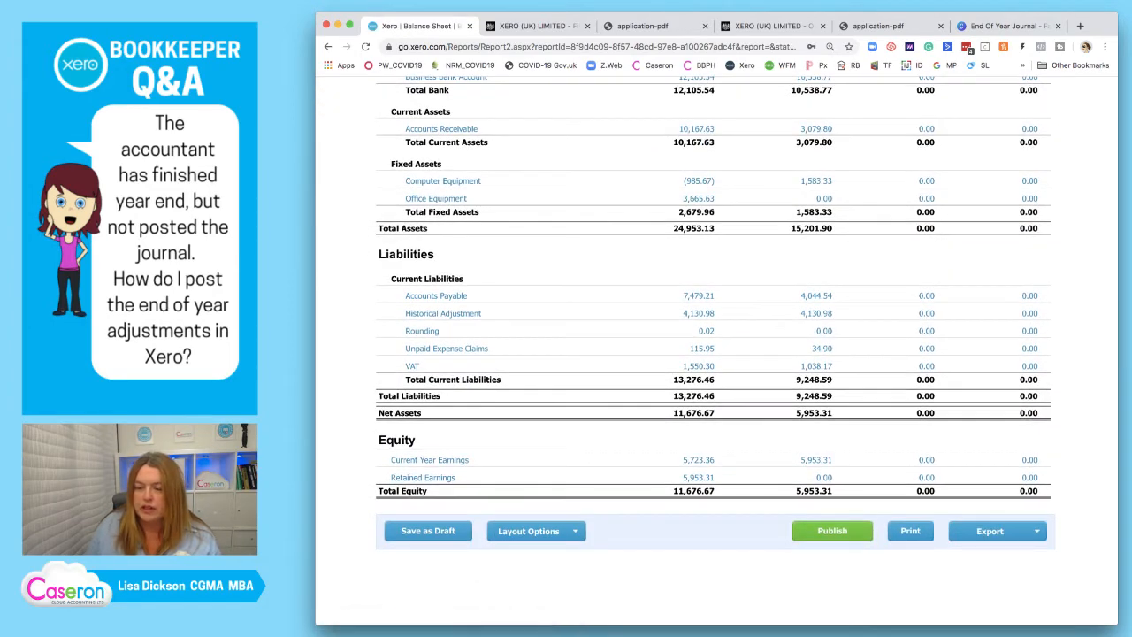
scroll(717, 354, "up", 3)
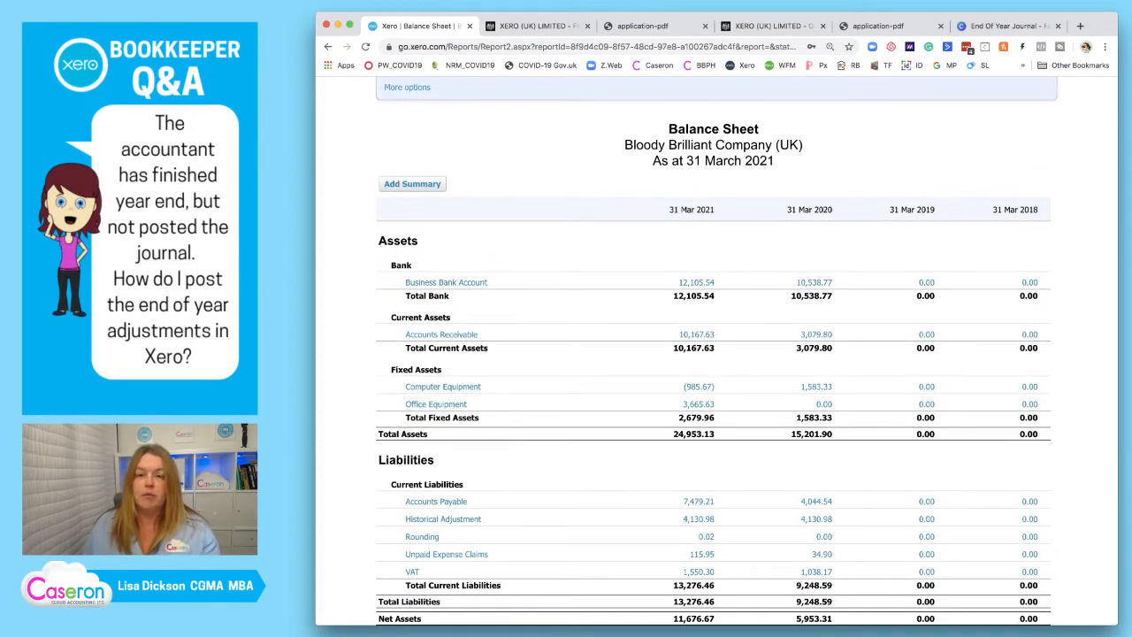
scroll(747, 354, "down", 3)
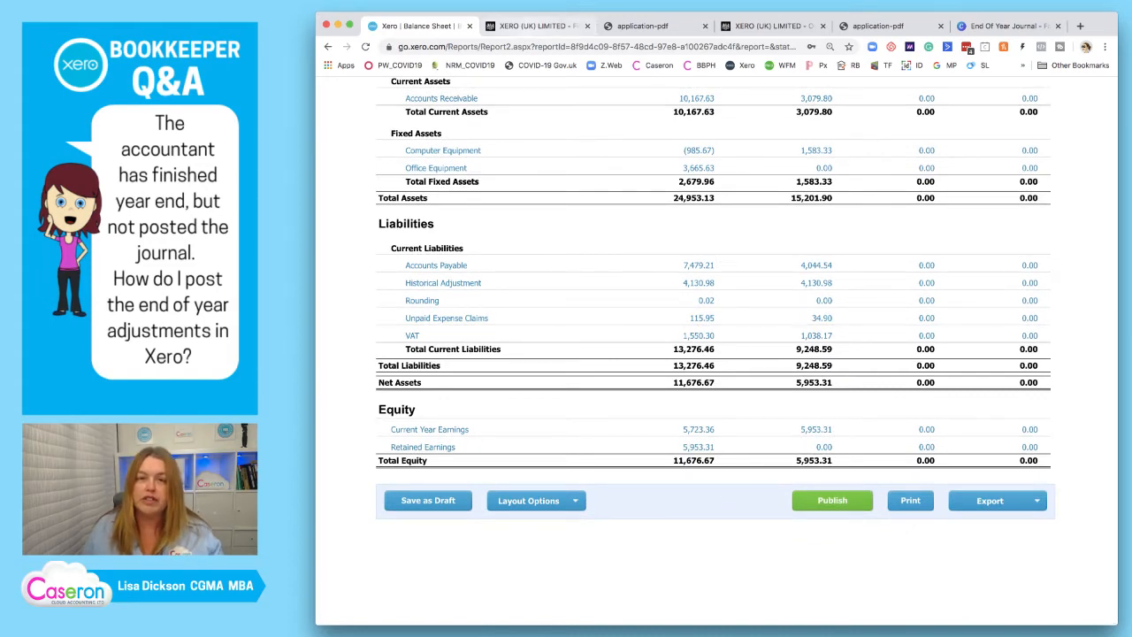
left_click(537, 26)
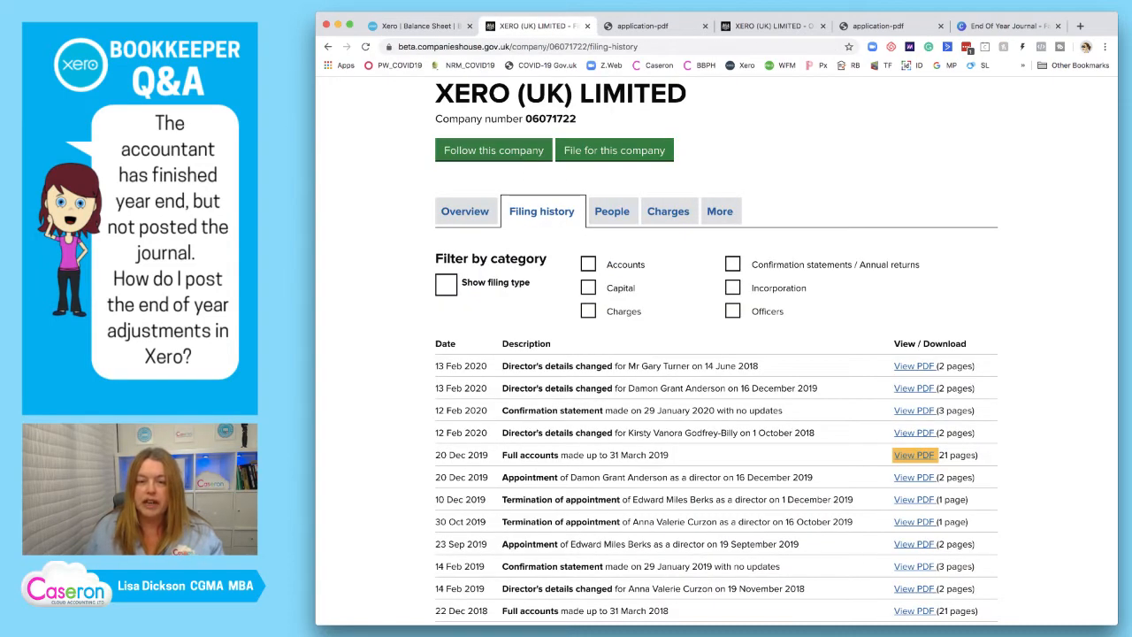
left_click(644, 26)
scroll(716, 363, "down", 1)
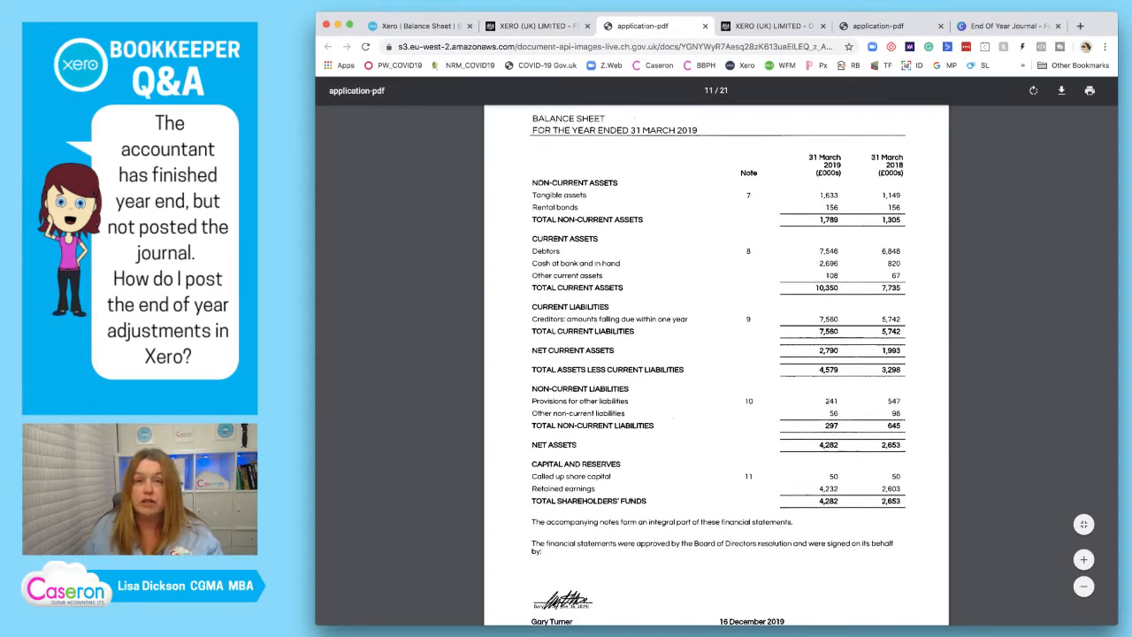
Close the viewed accounts PDF and the duplicate company overview page, and switch to the End Of Year Journal design in Canva.
left_click(705, 26)
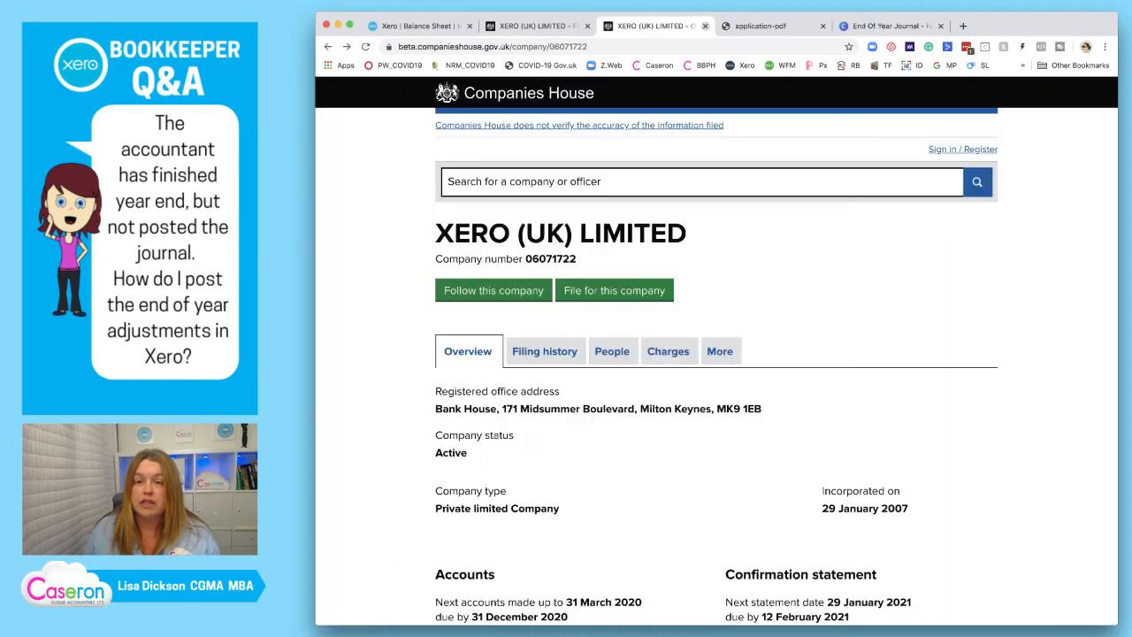
left_click(705, 26)
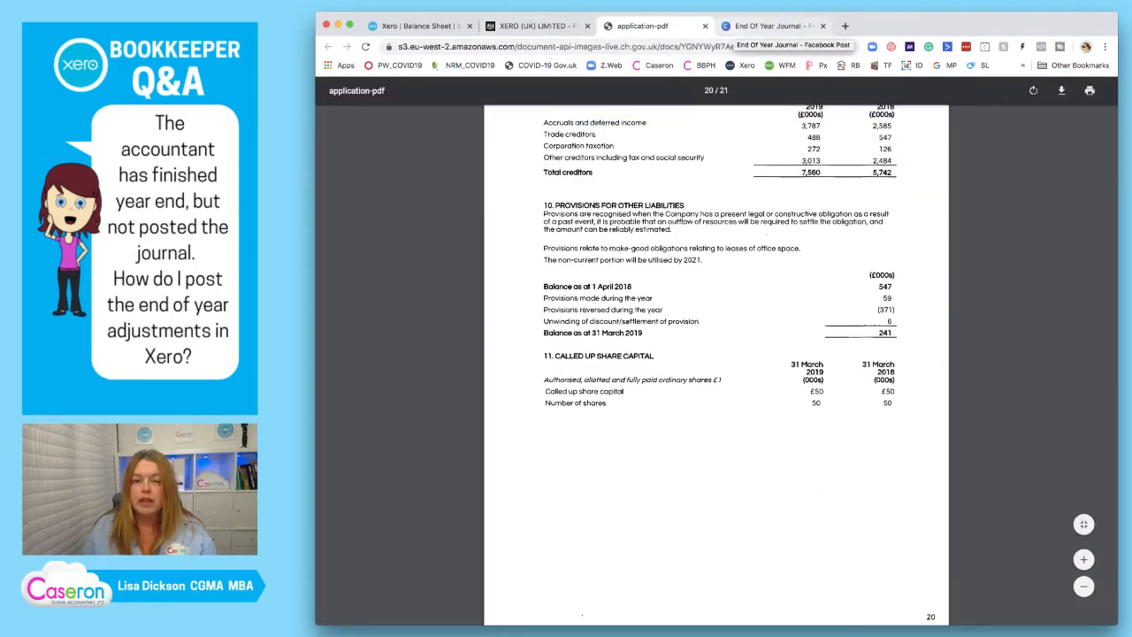
left_click(770, 26)
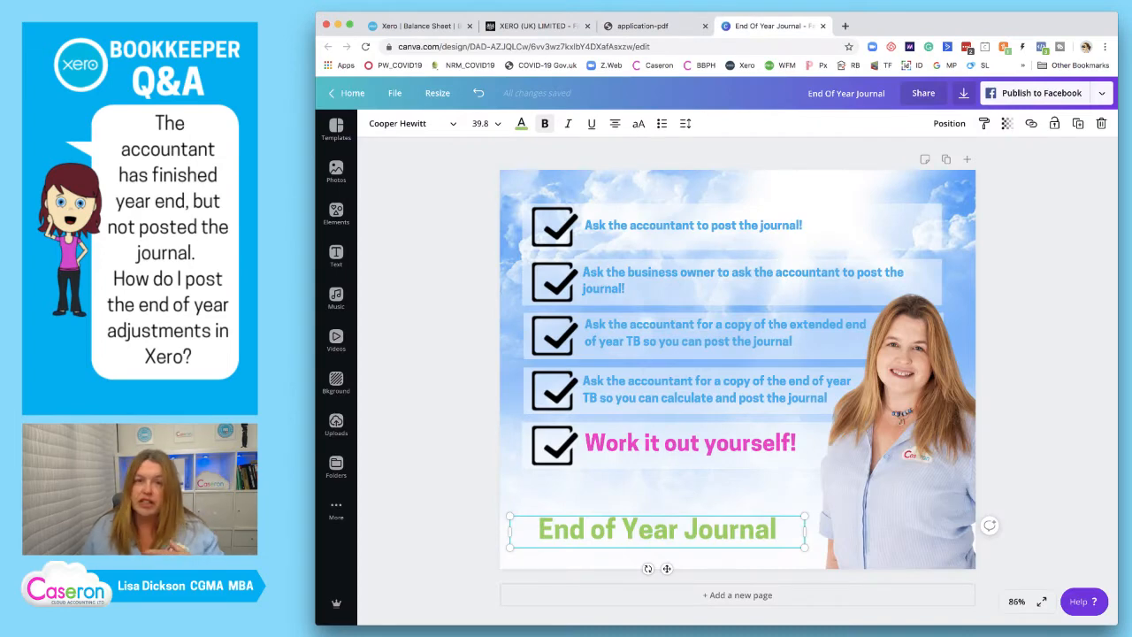
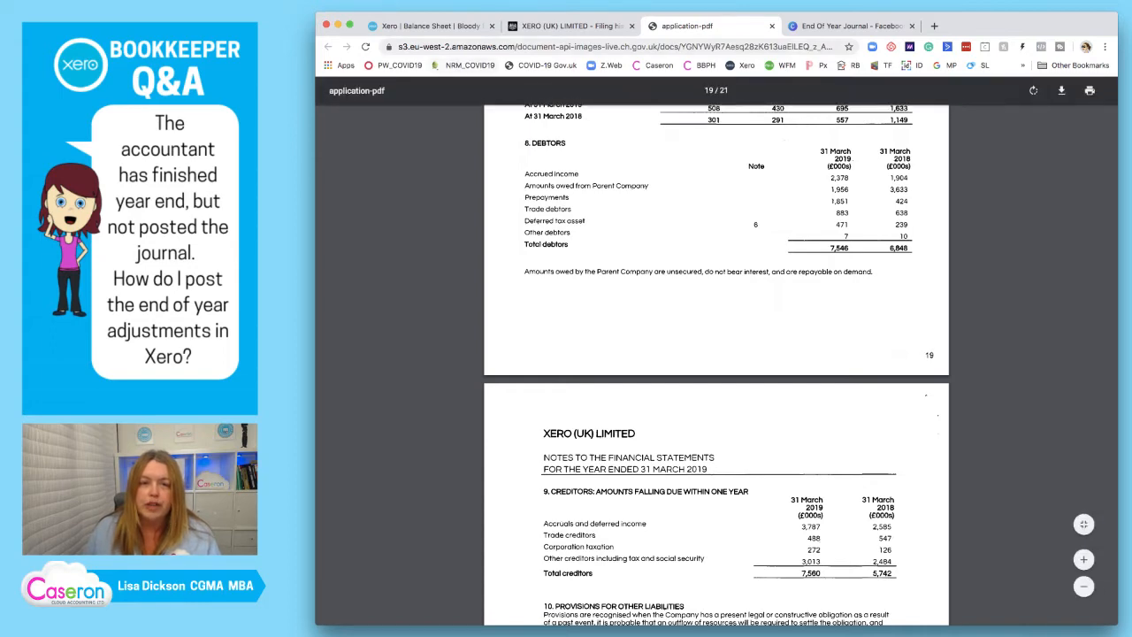
Switch back to Xero and open the Trial Balance report.
left_click(429, 26)
scroll(716, 354, "up", 10)
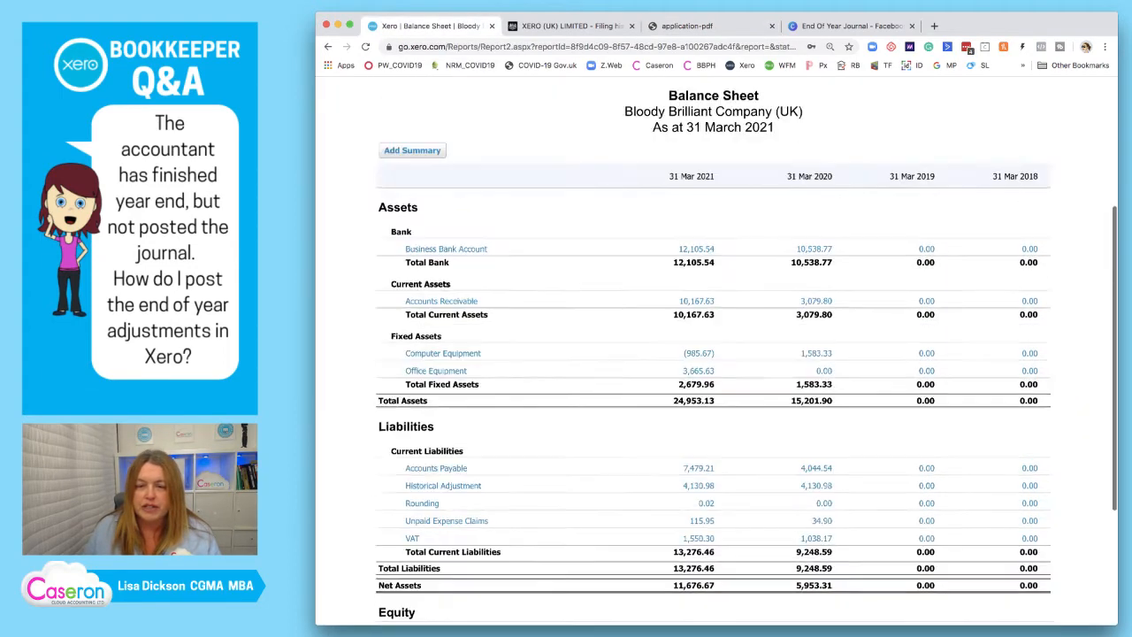
left_click(566, 135)
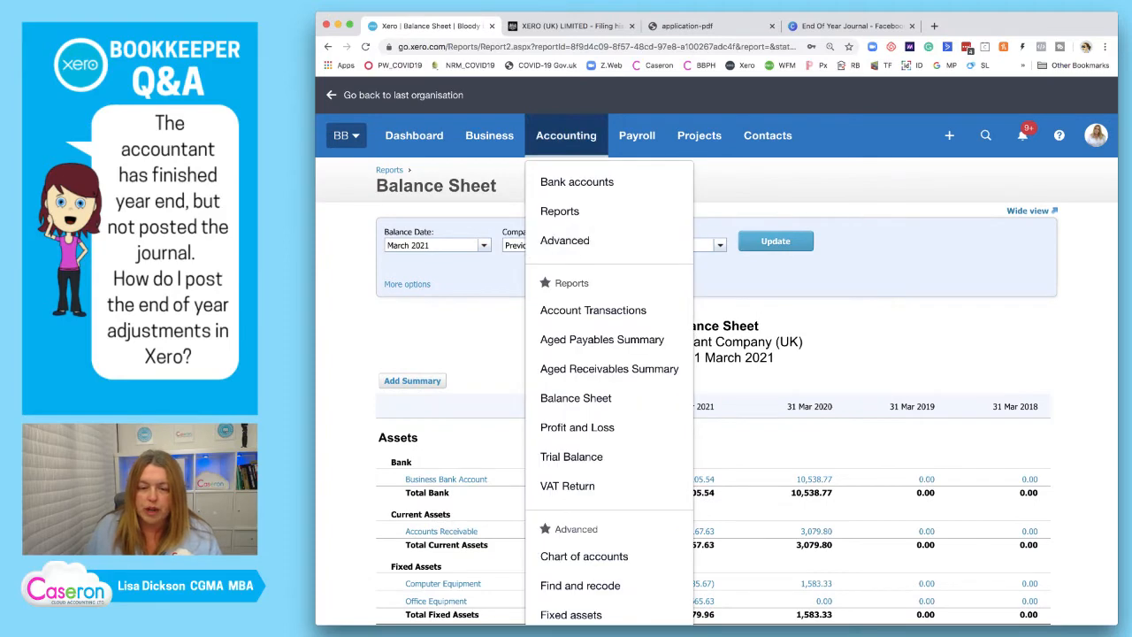
left_click(570, 458)
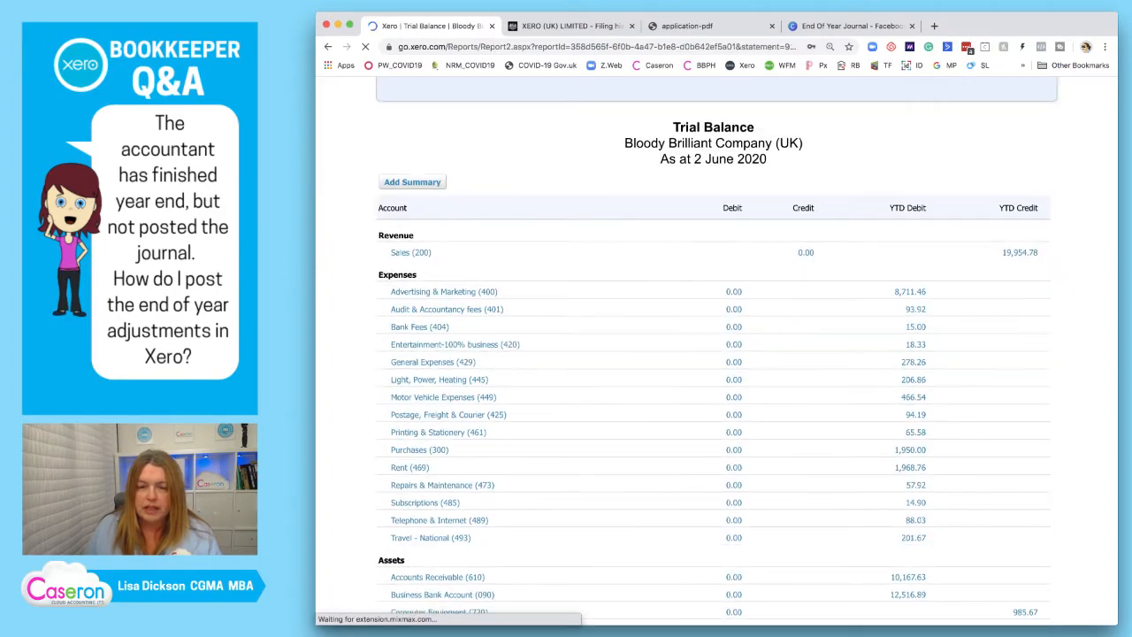
Set the Trial Balance date to 31 March 2020 and update the report.
left_click(445, 245)
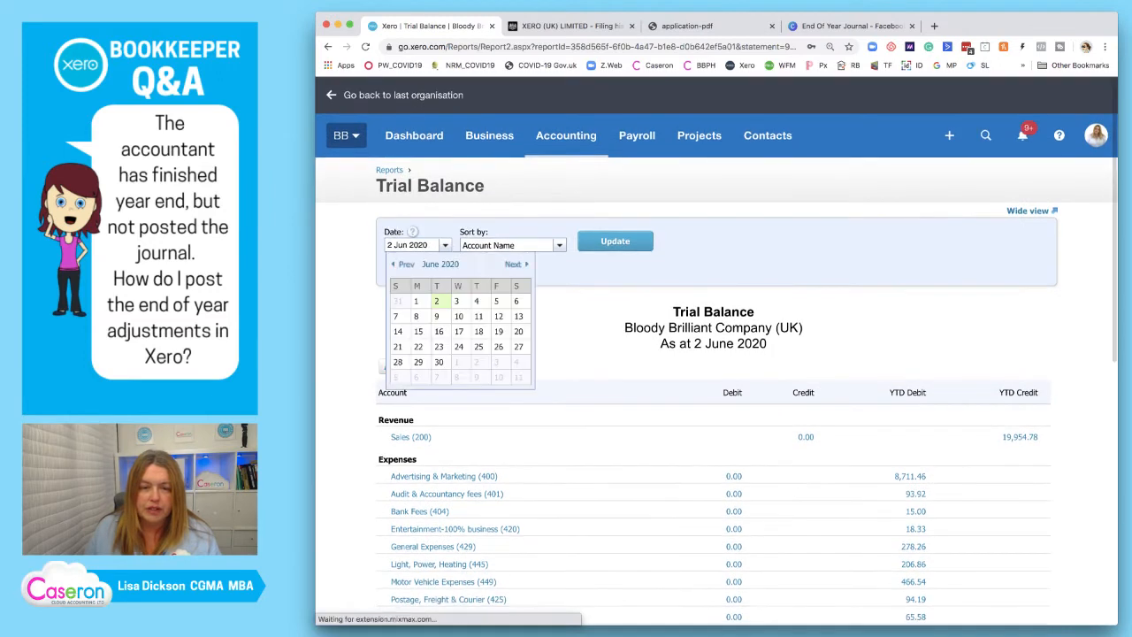
left_click(404, 264)
left_click(404, 264)
left_click(404, 264)
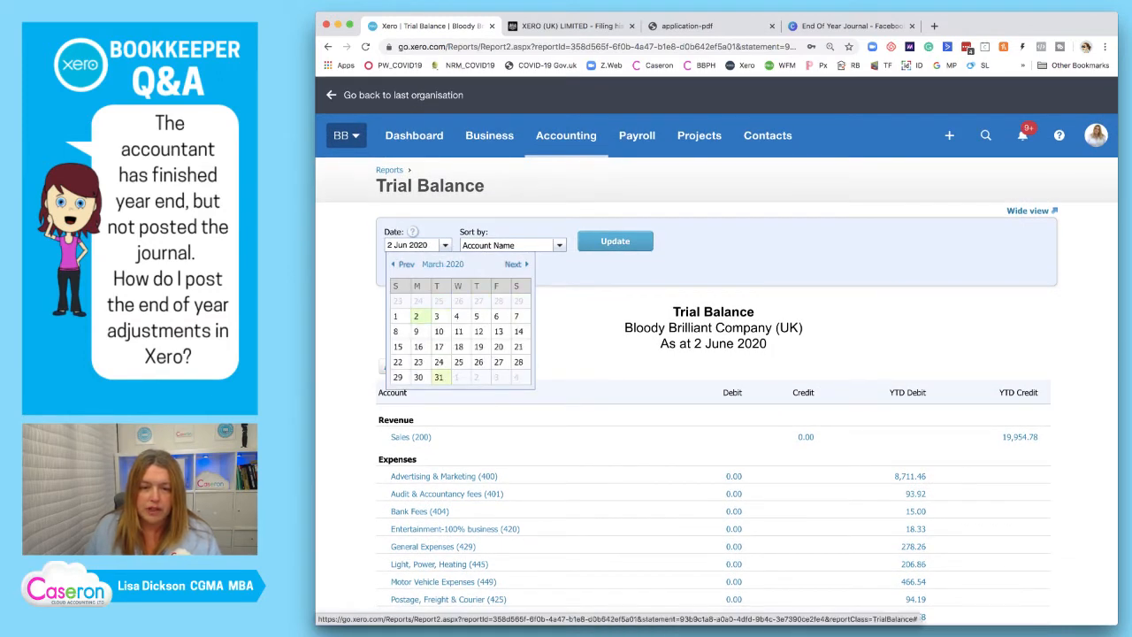
left_click(438, 377)
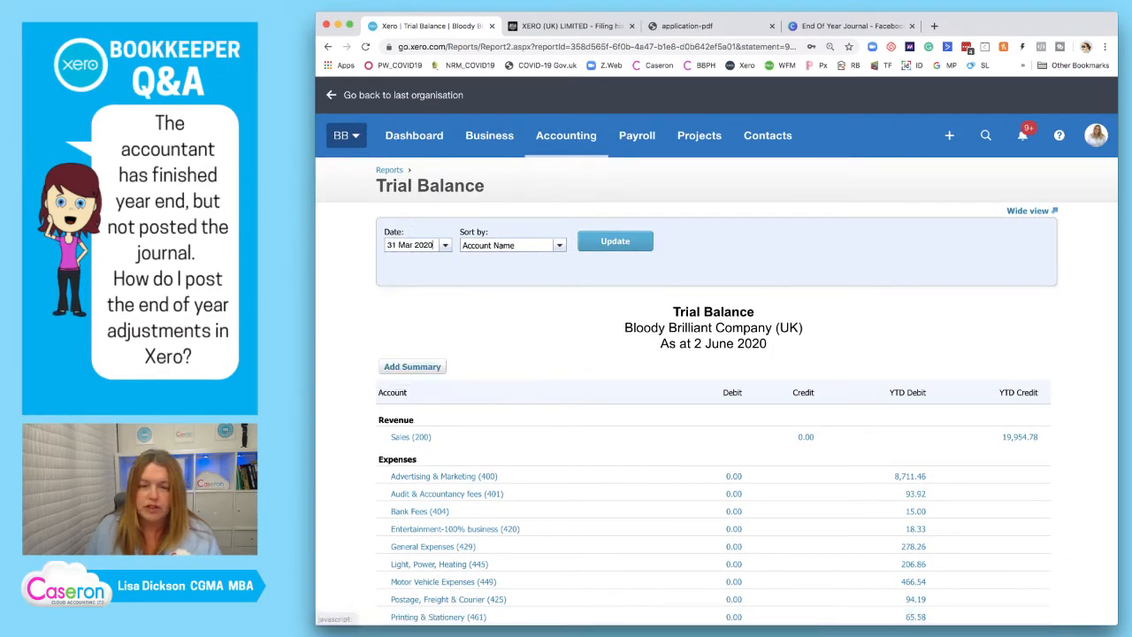
left_click(615, 241)
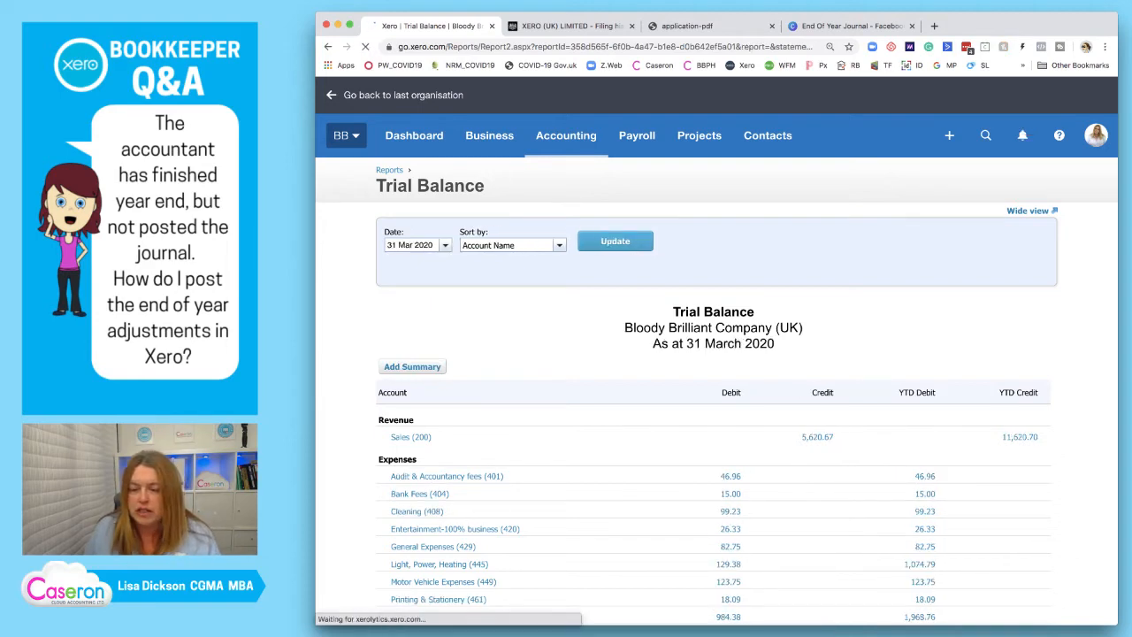
Export the updated trial balance to Excel.
scroll(717, 354, "down", 10)
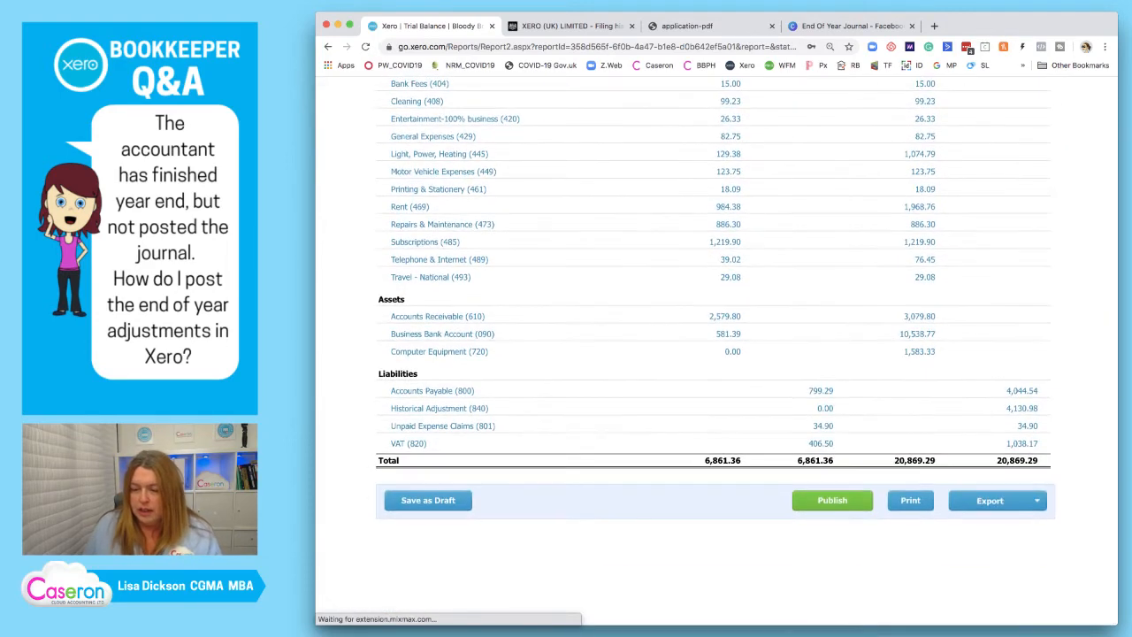
left_click(997, 500)
left_click(982, 520)
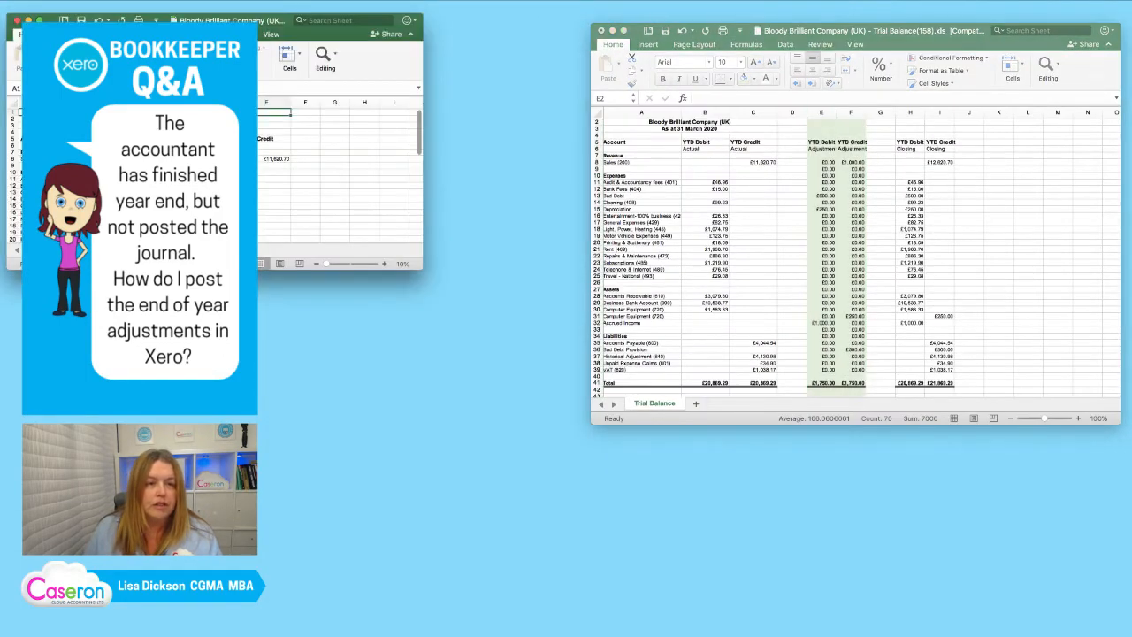
Arrange the two Excel workbooks so the newly exported trial balance is in front, and enlarge its window to show every row.
key("ctrl+Up")
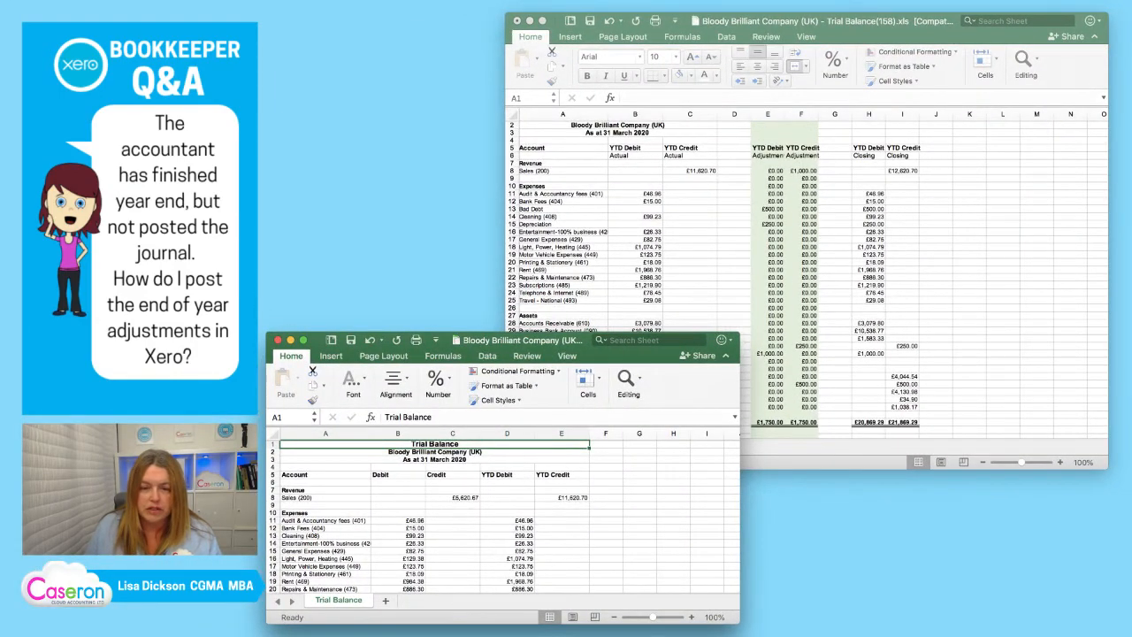
key("ctrl+Up")
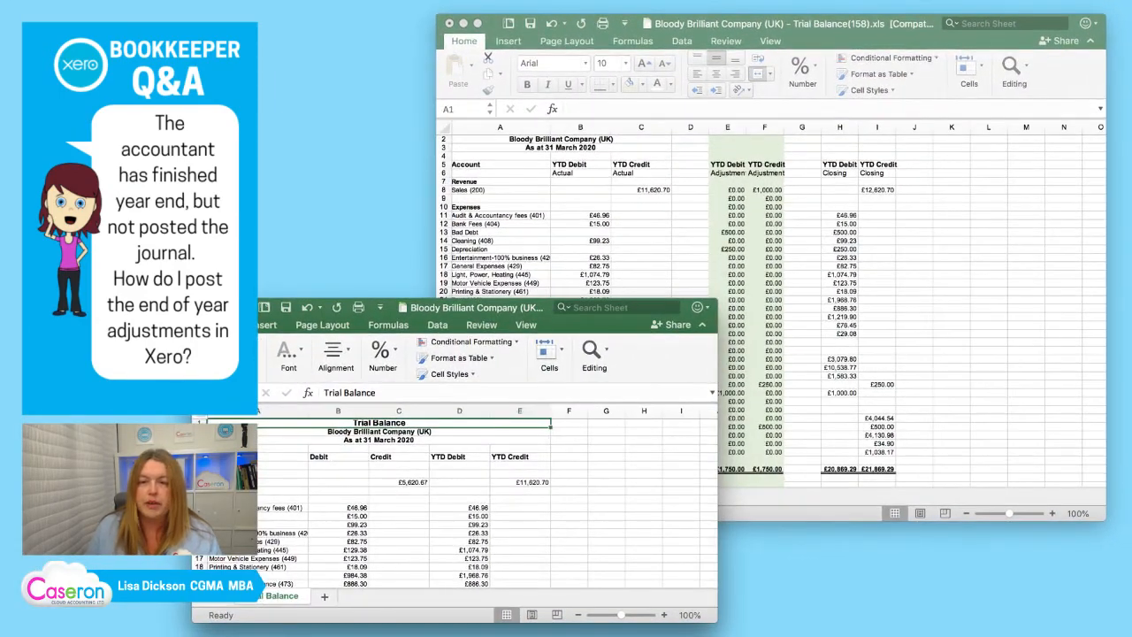
left_click(796, 221)
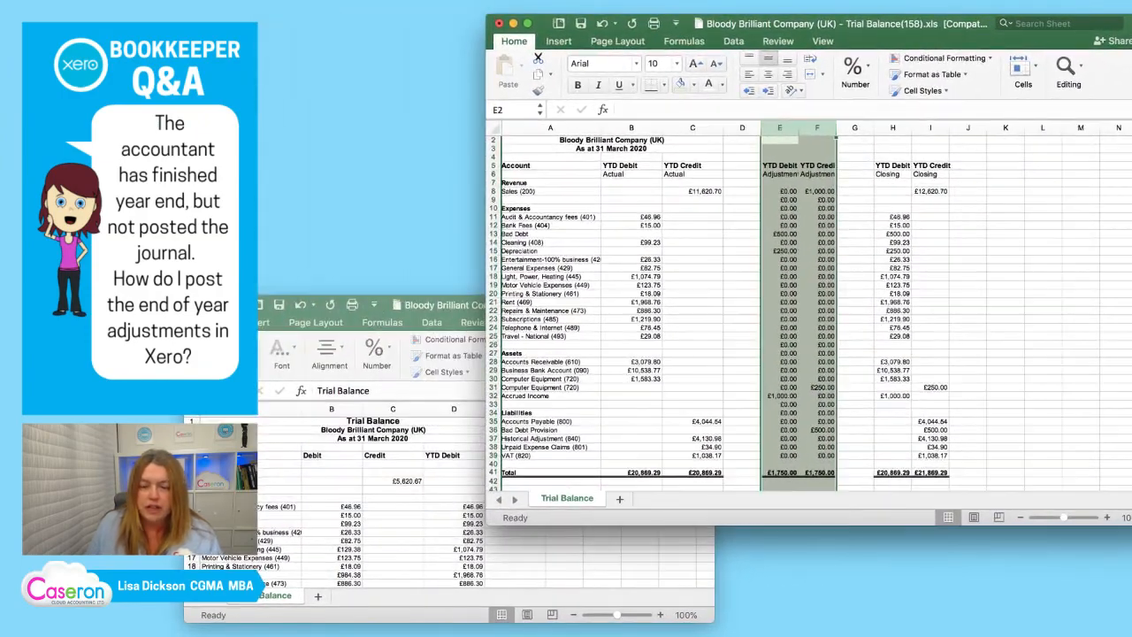
left_click(425, 354)
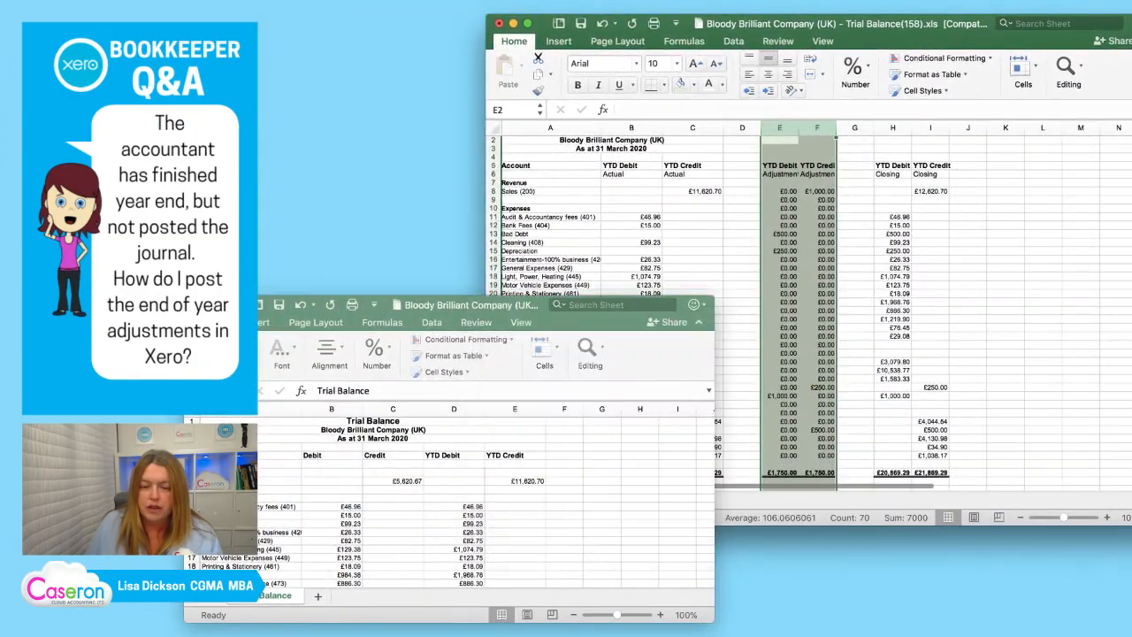
key("ctrl+Up")
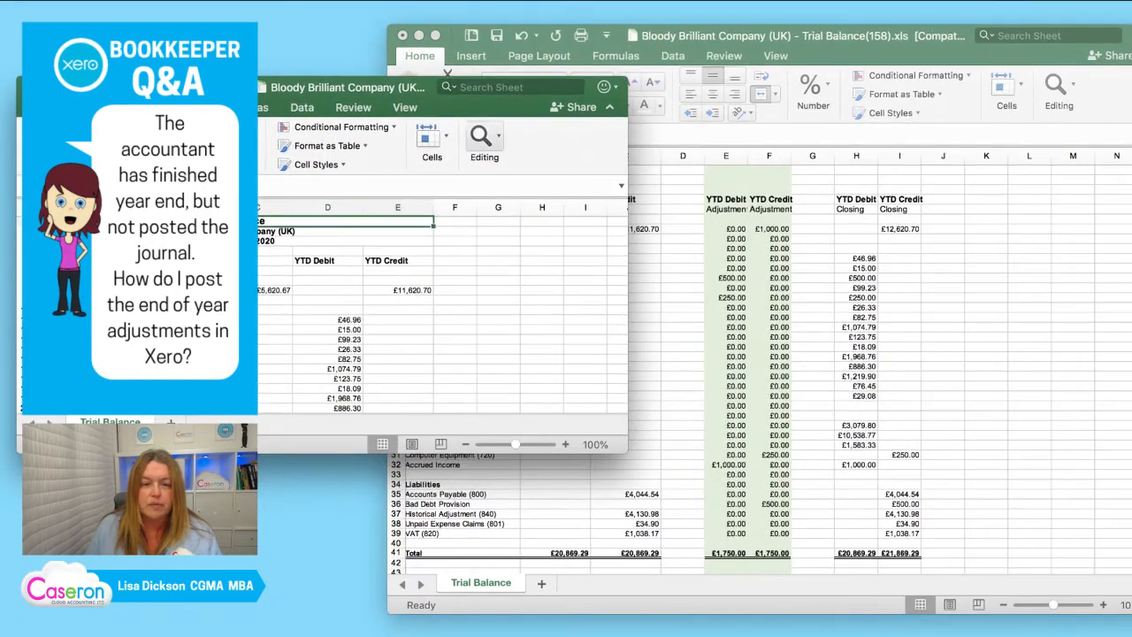
left_click_drag(627, 452, 828, 509)
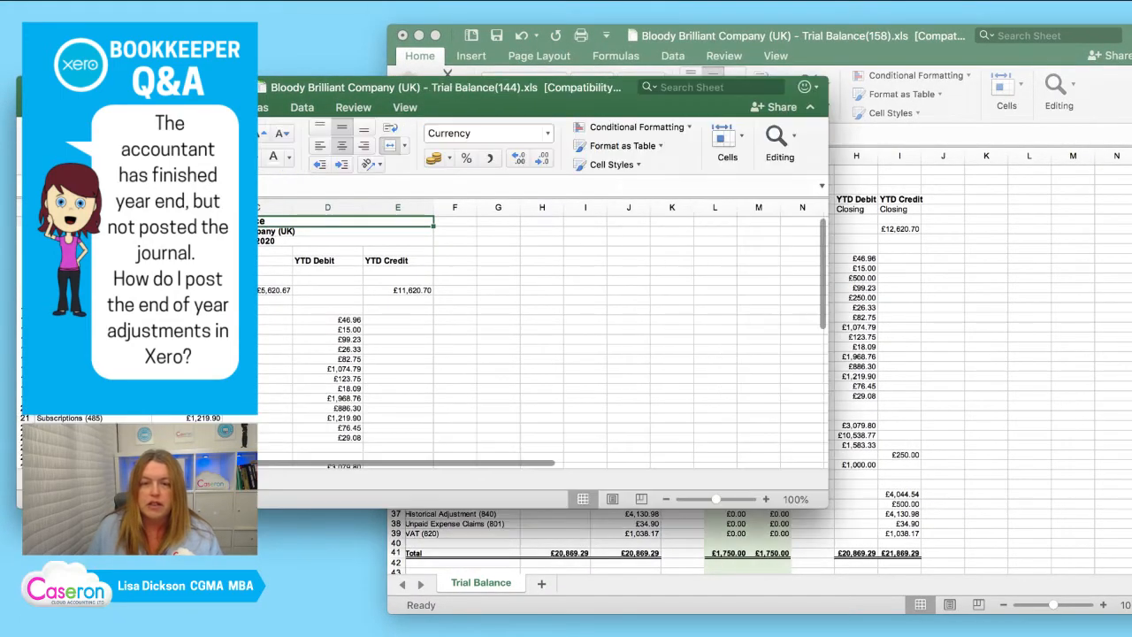
left_click_drag(390, 87, 640, 94)
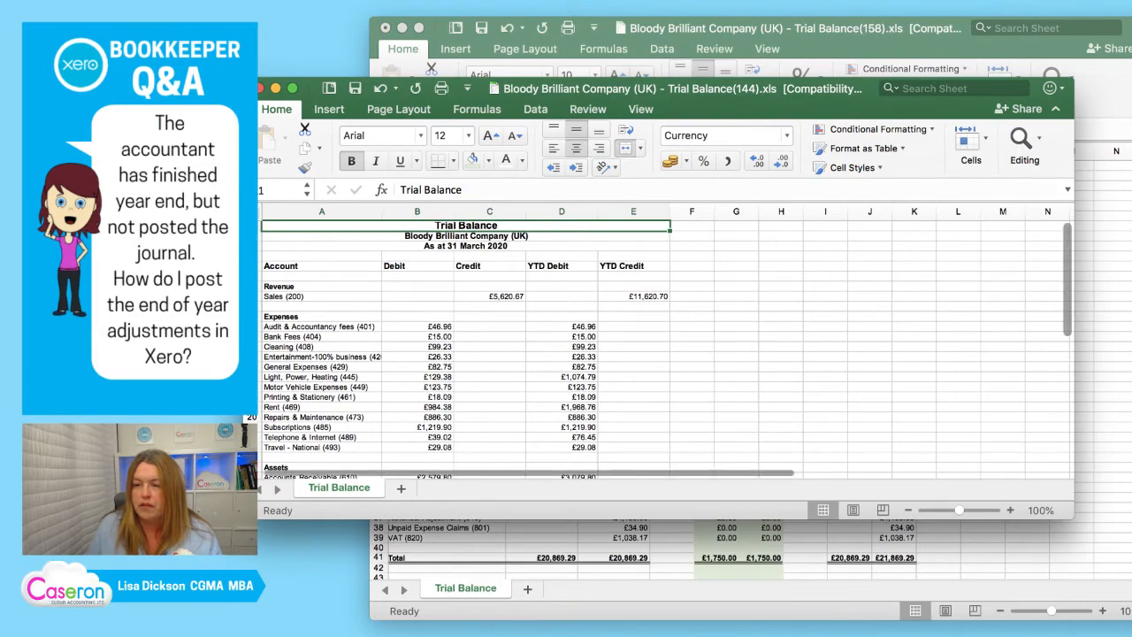
left_click_drag(1073, 517, 886, 519)
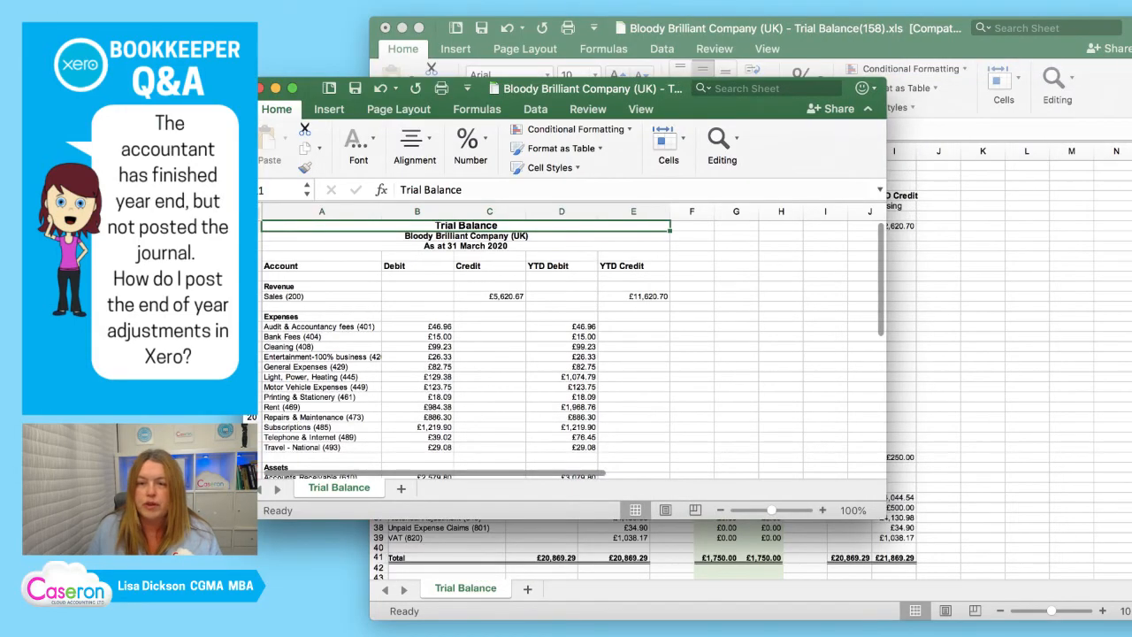
left_click_drag(601, 84, 643, 51)
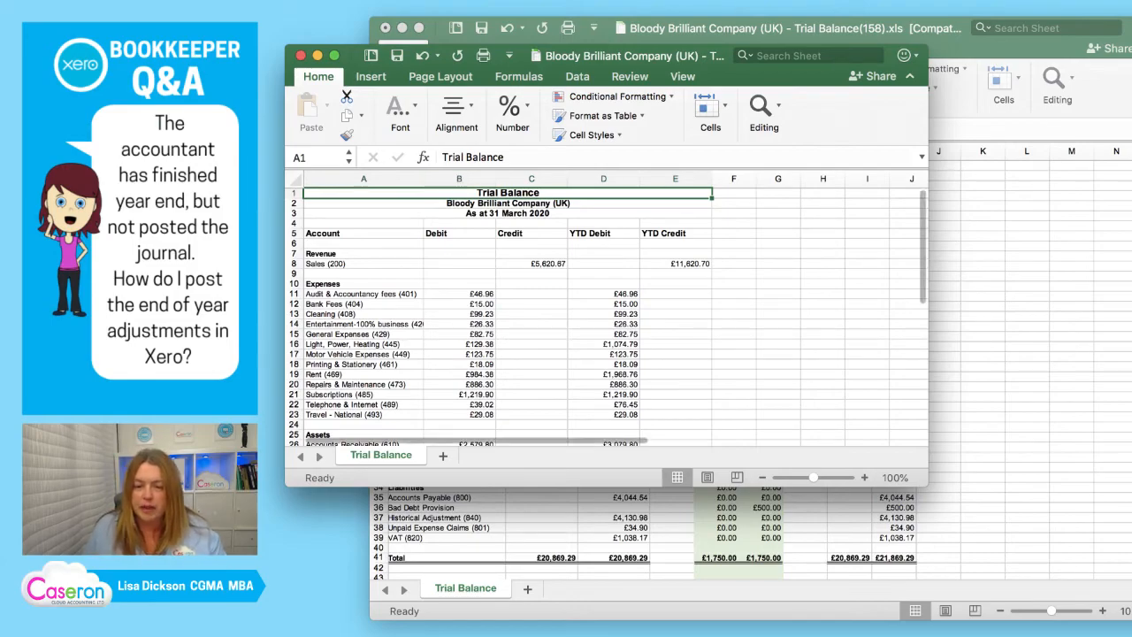
left_click_drag(496, 487, 496, 513)
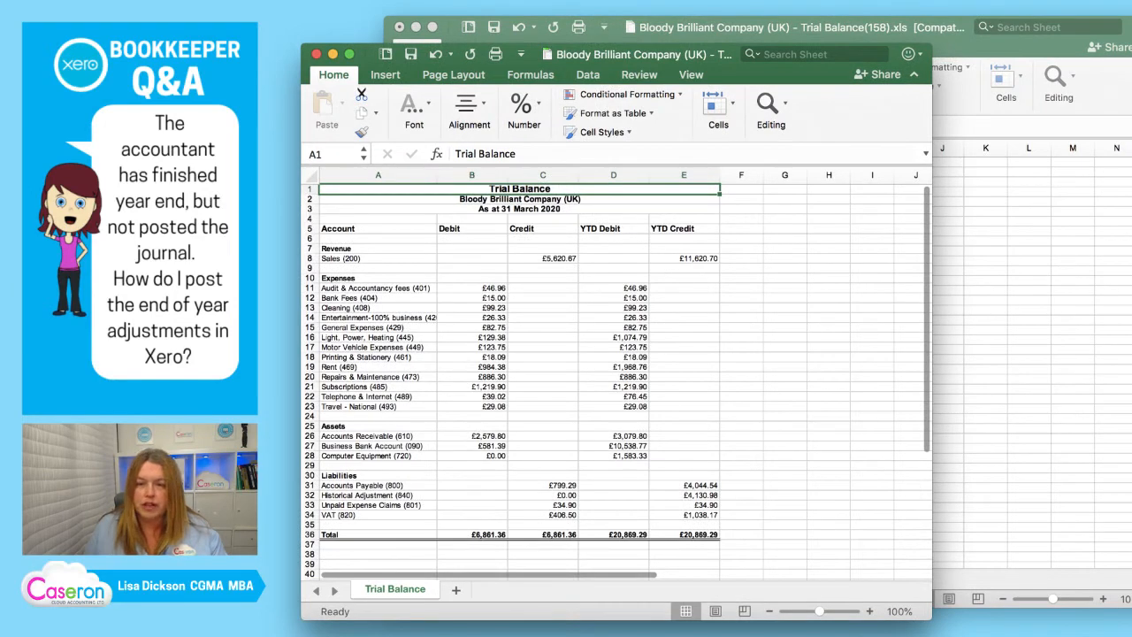
Delete the Debit and Credit columns B and C, keeping only the YTD Debit and YTD Credit columns.
left_click_drag(471, 175, 543, 175)
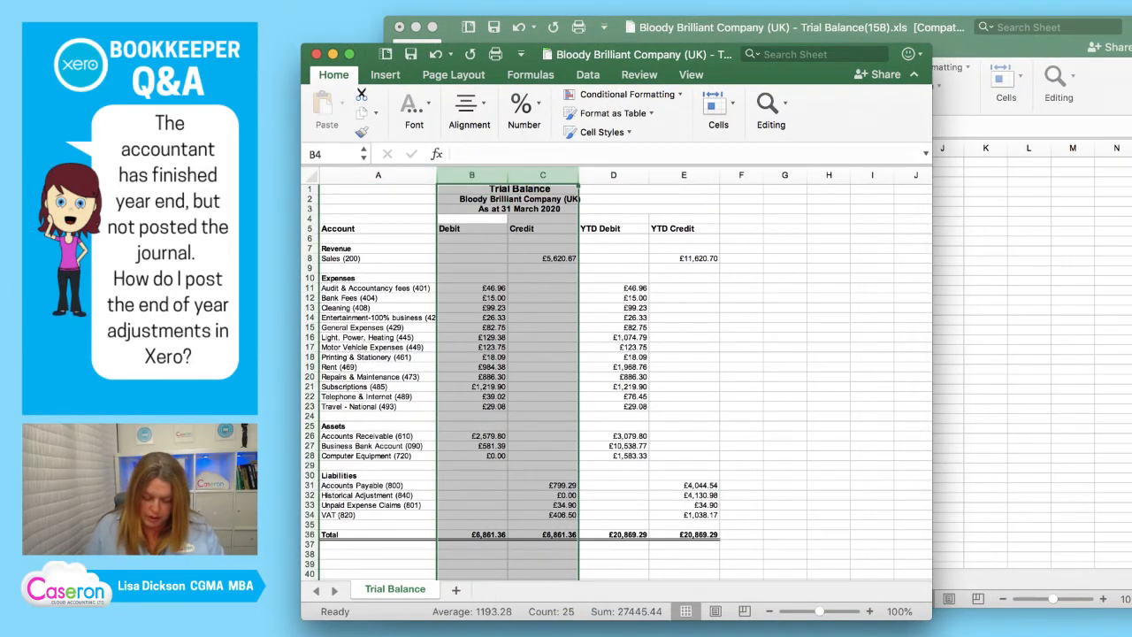
key("ctrl+minus")
left_click(543, 239)
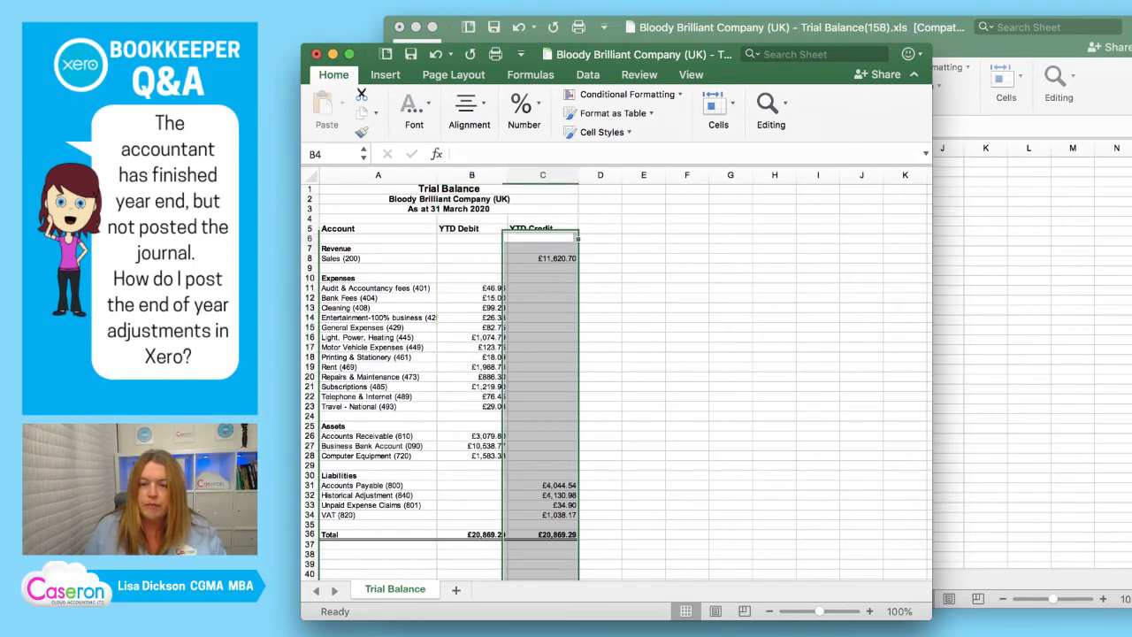
Copy the YTD Debit and YTD Credit block B5:C36 and paste it at E5 and again at H5.
left_click_drag(471, 228, 543, 535)
key("super+c")
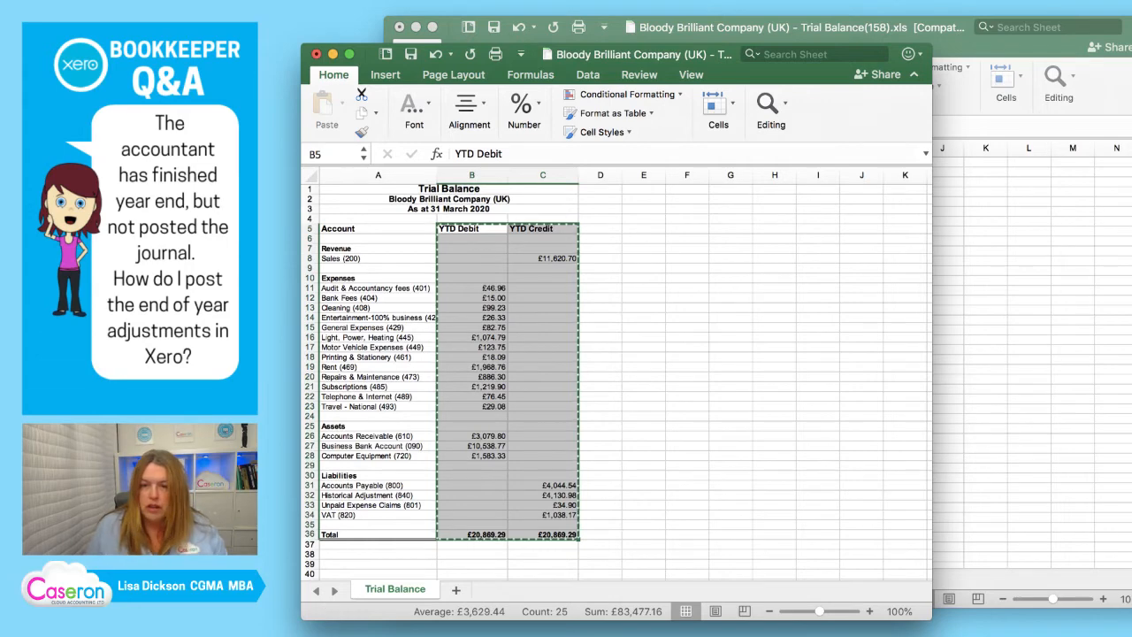
left_click(644, 228)
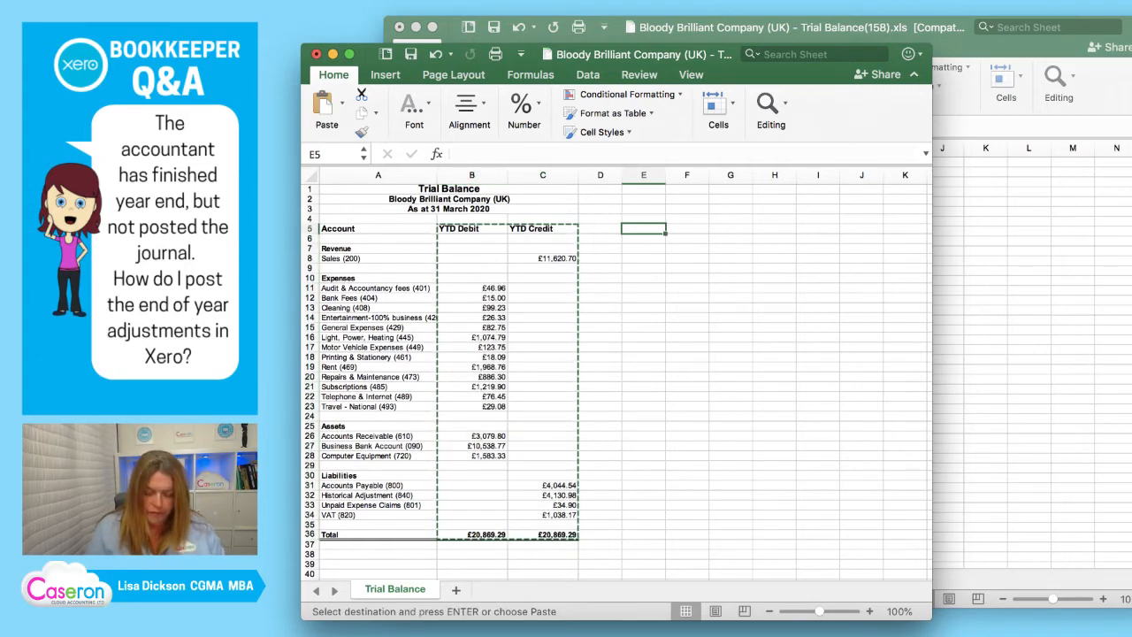
key("super+v")
left_click(775, 228)
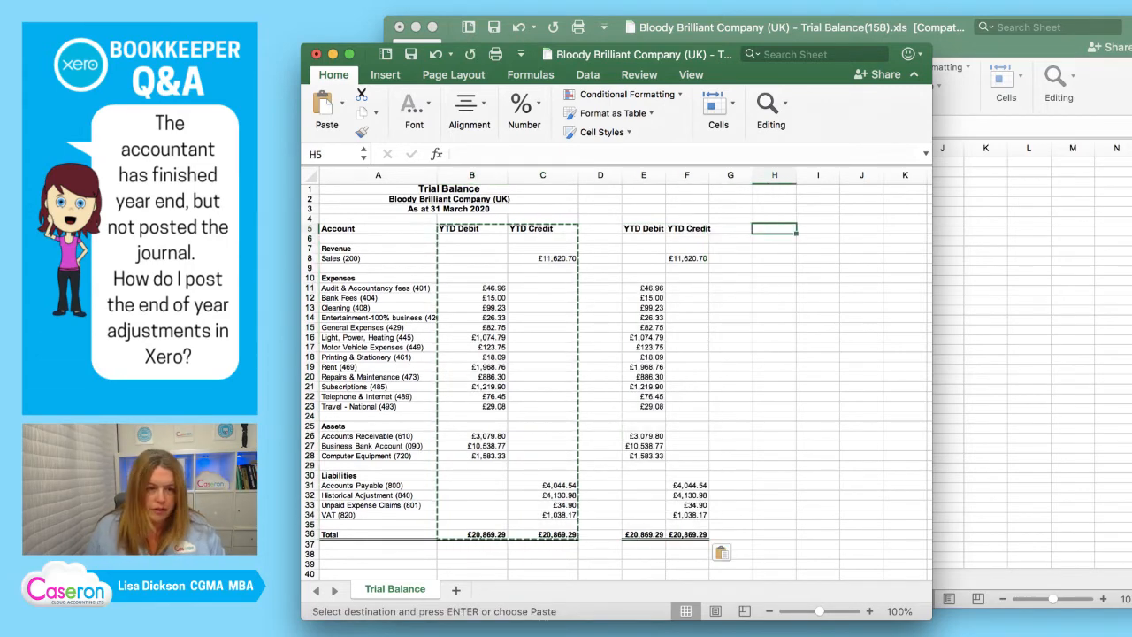
key("super+v")
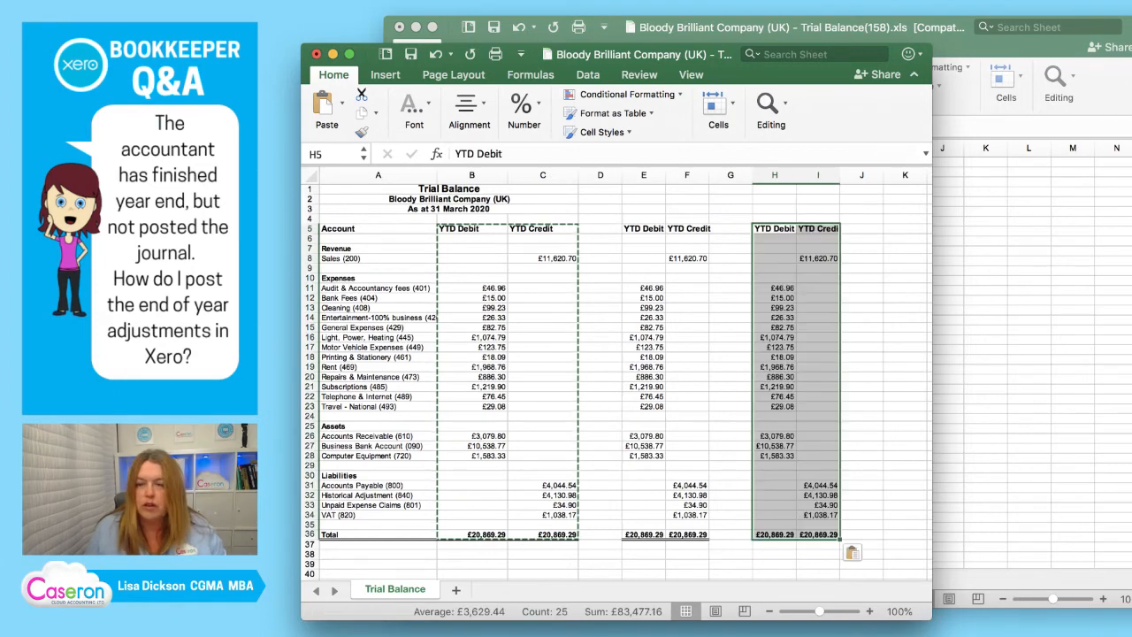
Label the first YTD Debit and YTD Credit pair "Actual" in cells B6 and C6.
left_click(543, 248)
left_click(472, 239)
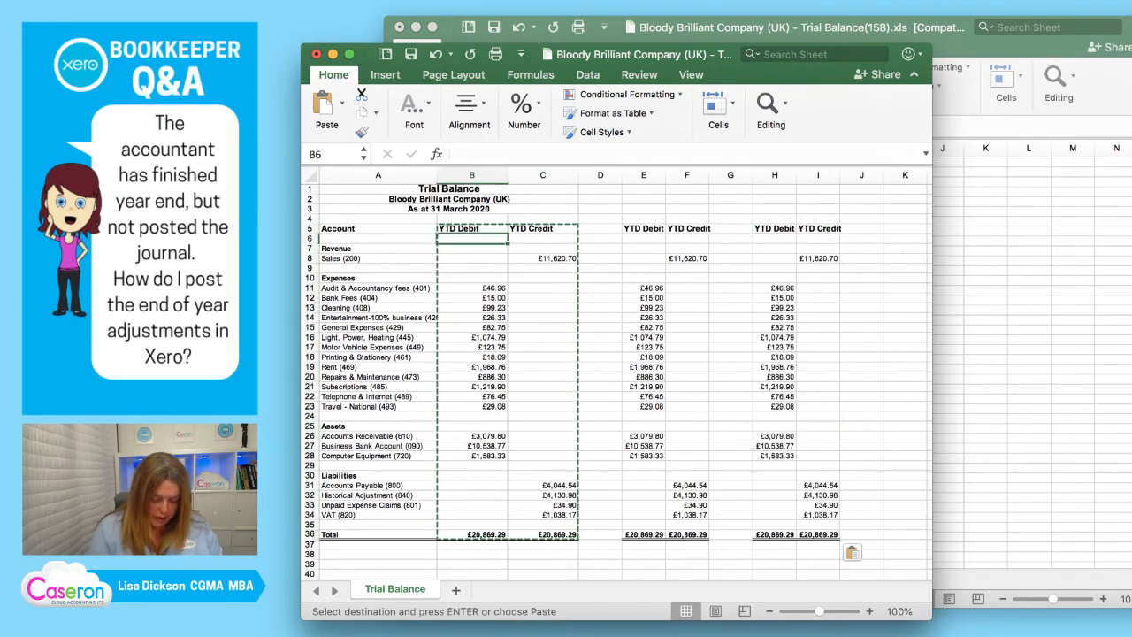
type("Actiul")
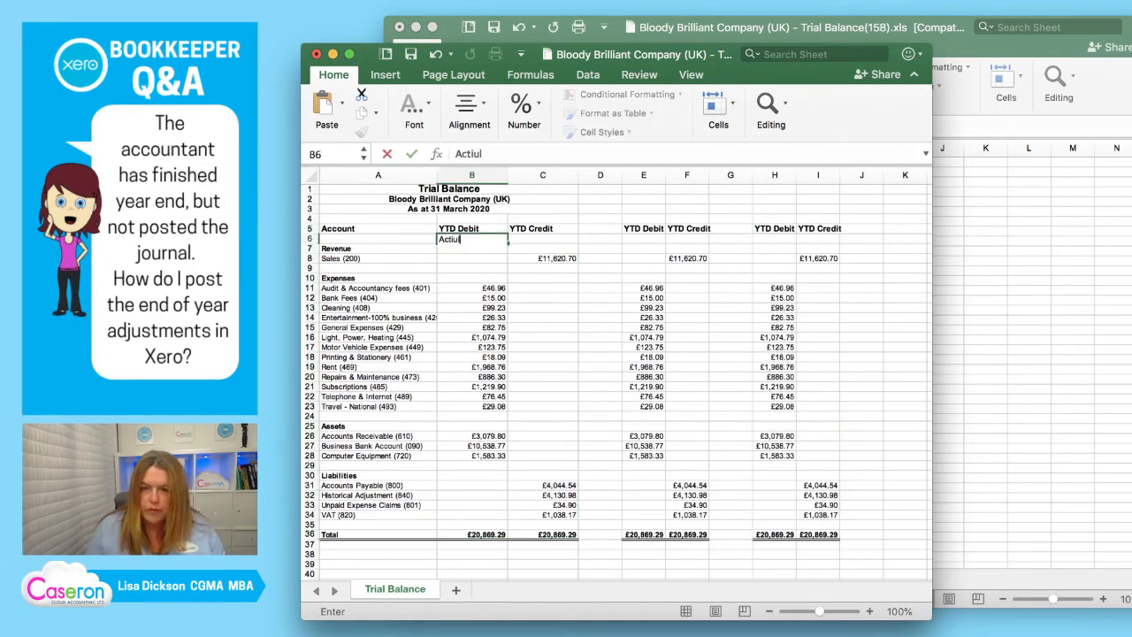
key("Return")
key("Up")
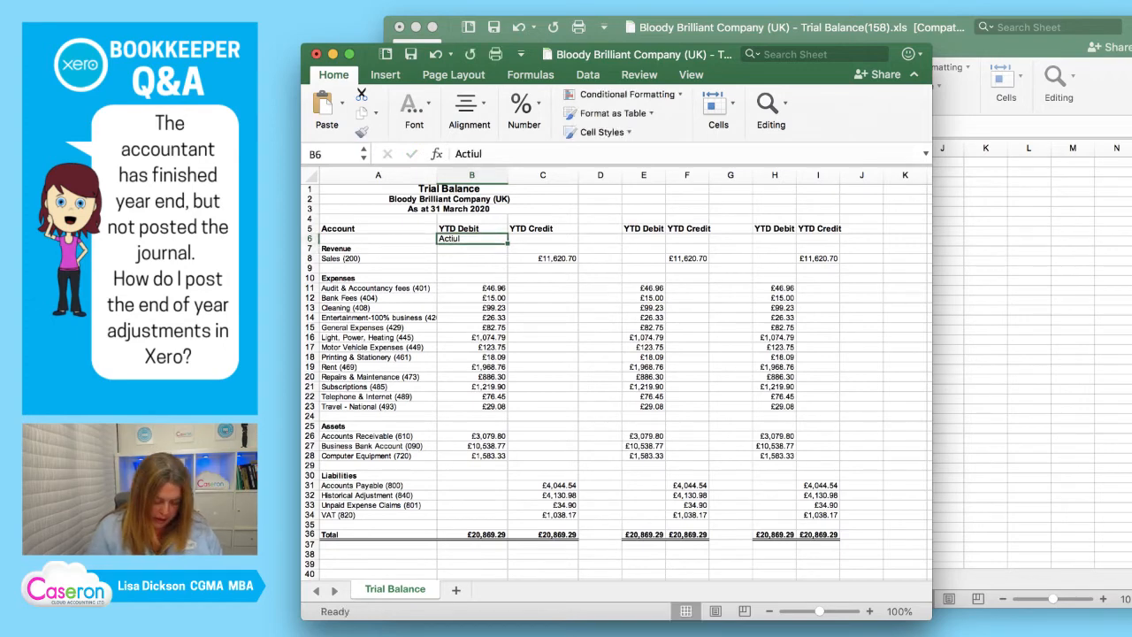
type("Actual")
key("Return")
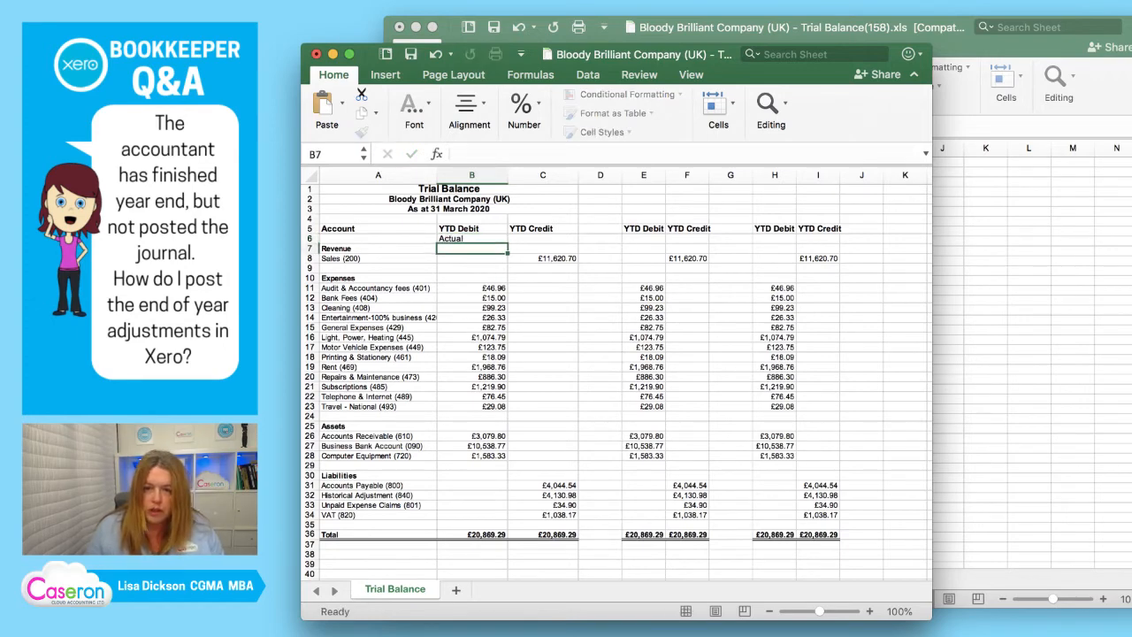
key("Up")
key("super+c")
key("Right")
key("Return")
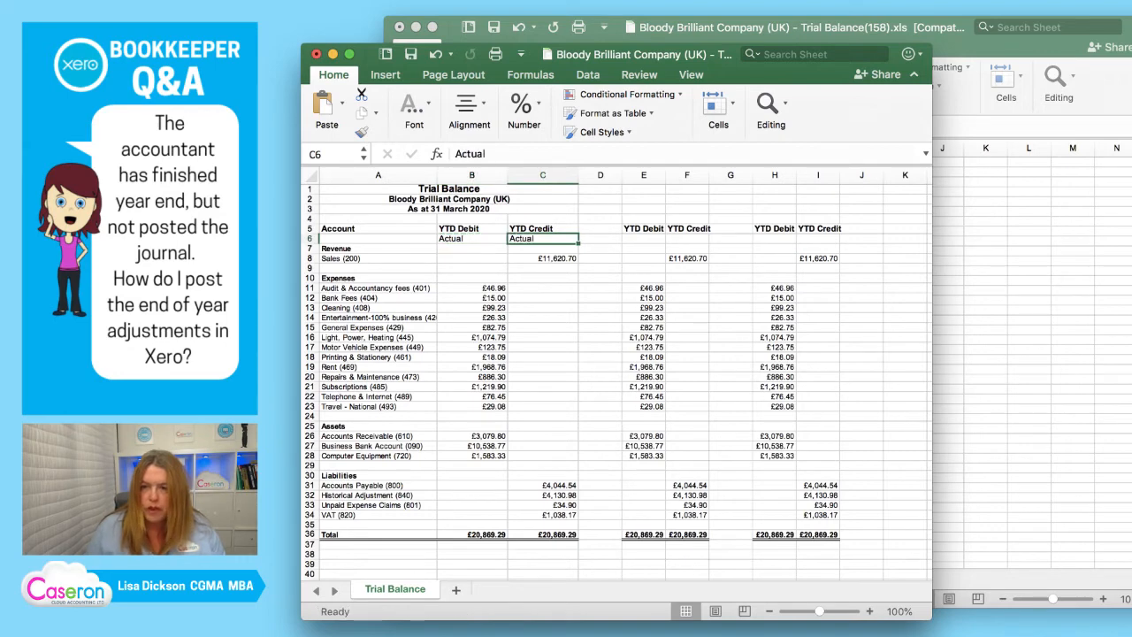
Label the second YTD Debit and YTD Credit pair "Adjustment" in cells E6 and F6.
key("Right")
key("Right")
type("A")
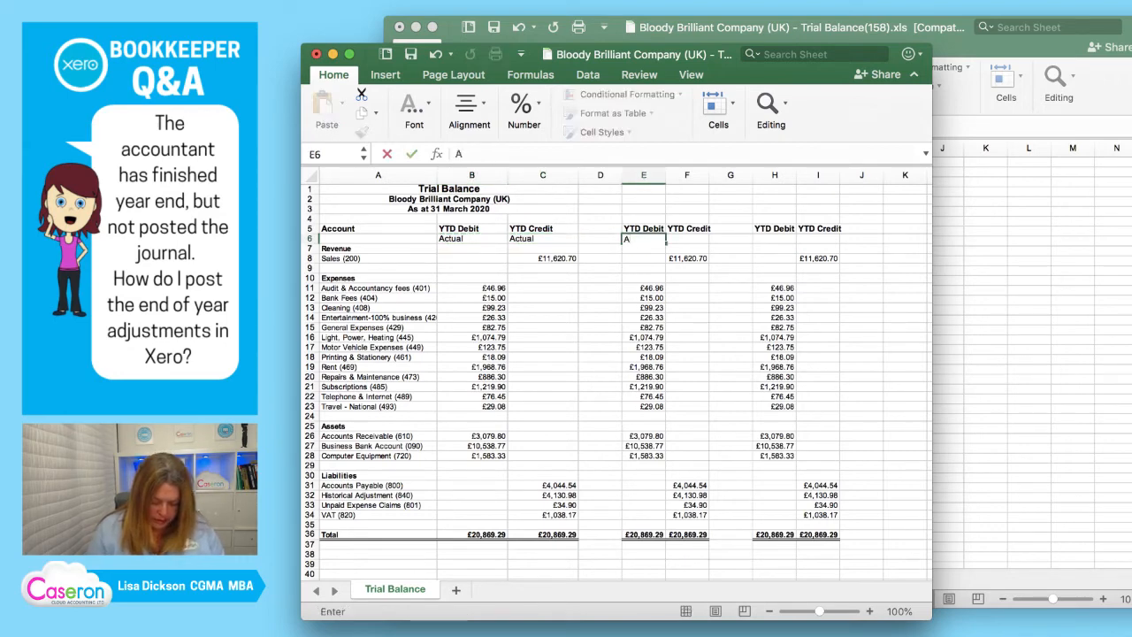
type("djustment")
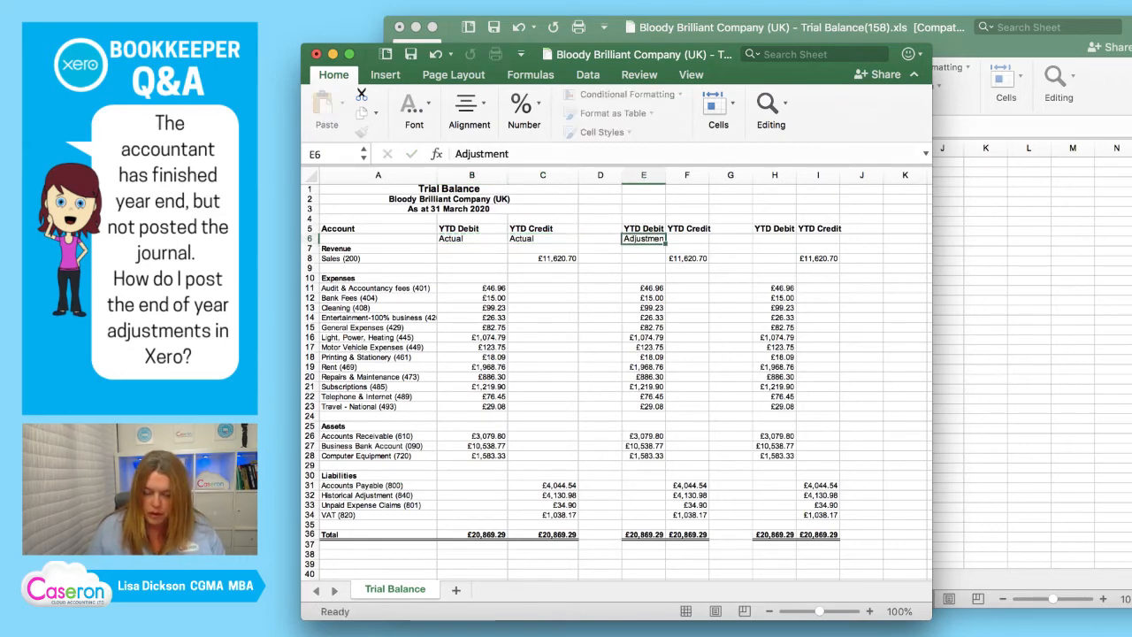
key("super+Return")
key("super+c")
key("Right")
key("Return")
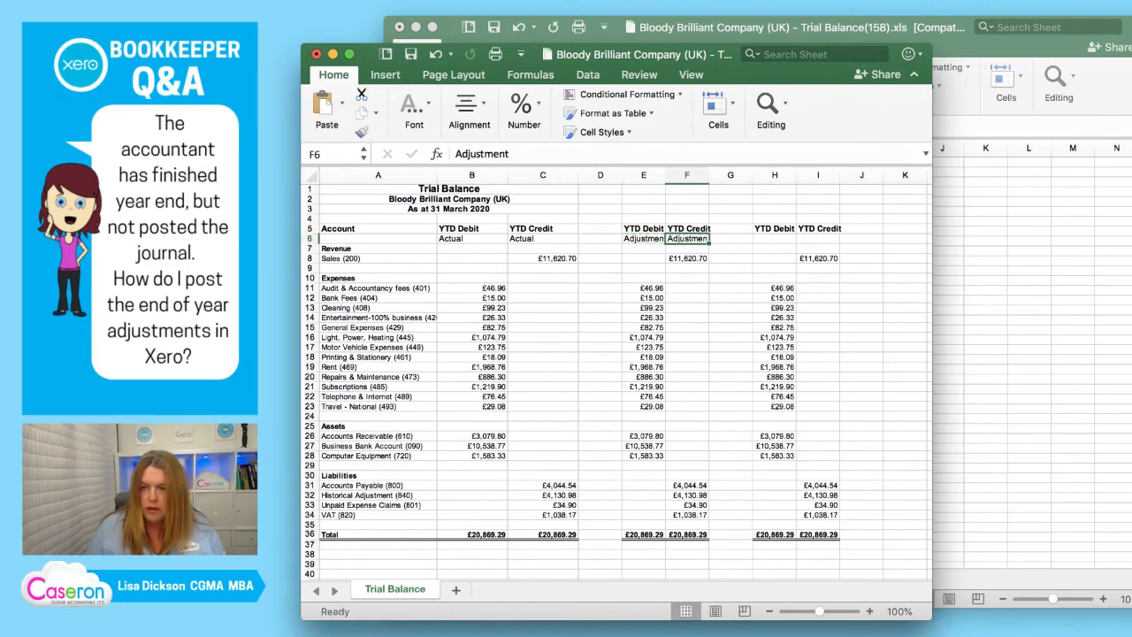
Clear the copied amounts from the Adjustment columns in E8:F34, keeping the totals row.
key("Down")
key("Down")
key("Left")
key("shift+Down")
key("shift+Right")
key("shift+Down")
key("shift+Down")
key("shift+Down")
key("shift+Down")
key("shift+Down")
key("shift+Down")
key("shift+Down")
key("shift+Down")
key("shift+Down")
key("shift+Down")
key("shift+Down")
key("shift+Down")
key("shift+Down")
key("shift+Down")
key("shift+Down")
key("shift+Down")
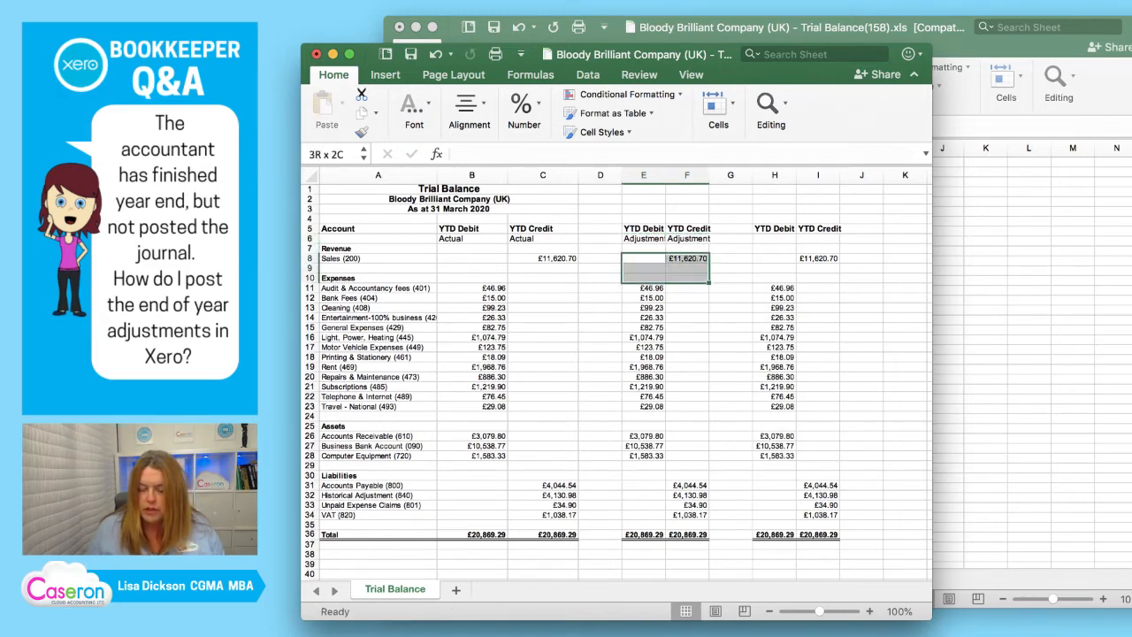
key("shift+Down")
key("shift+Down")
key("shift+Down")
key("shift+Down")
key("shift+Down")
key("shift+Down")
key("shift+Down")
key("shift+Down")
key("shift+Down")
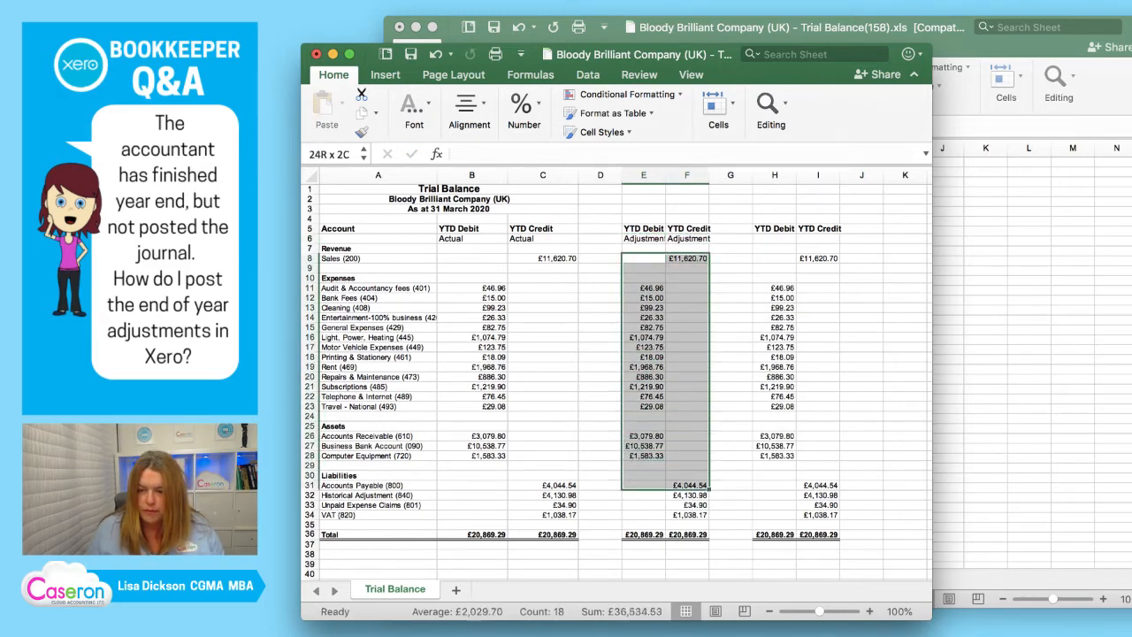
key("Delete")
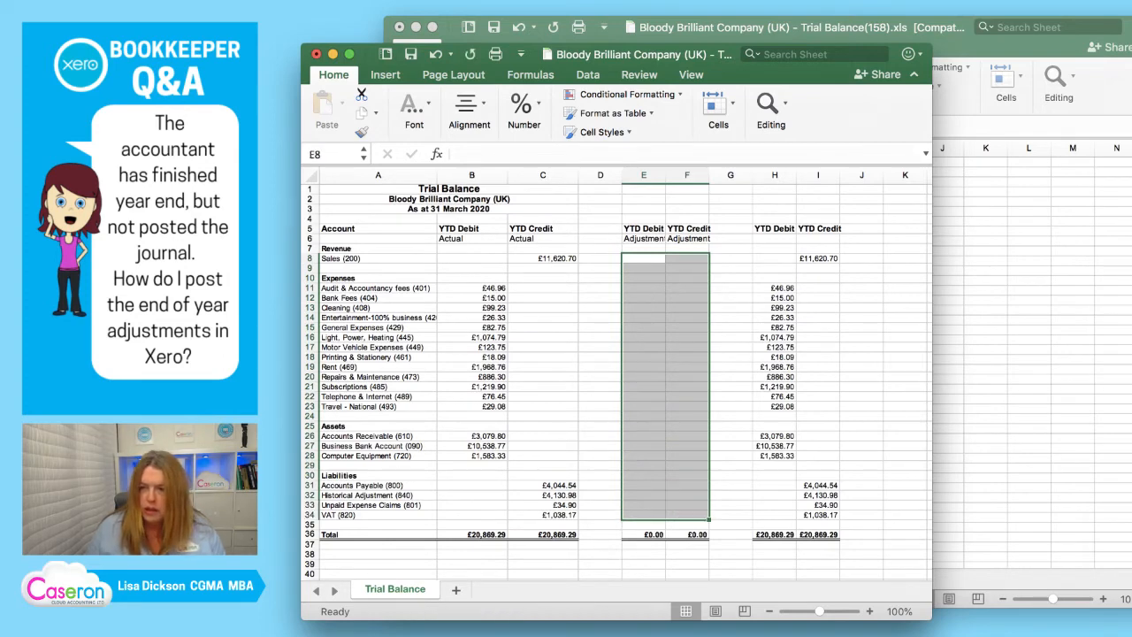
Label the third YTD Debit and YTD Credit pair "Closing" in cells H6 and I6.
key("Right")
key("Right")
key("Right")
key("Right")
key("Left")
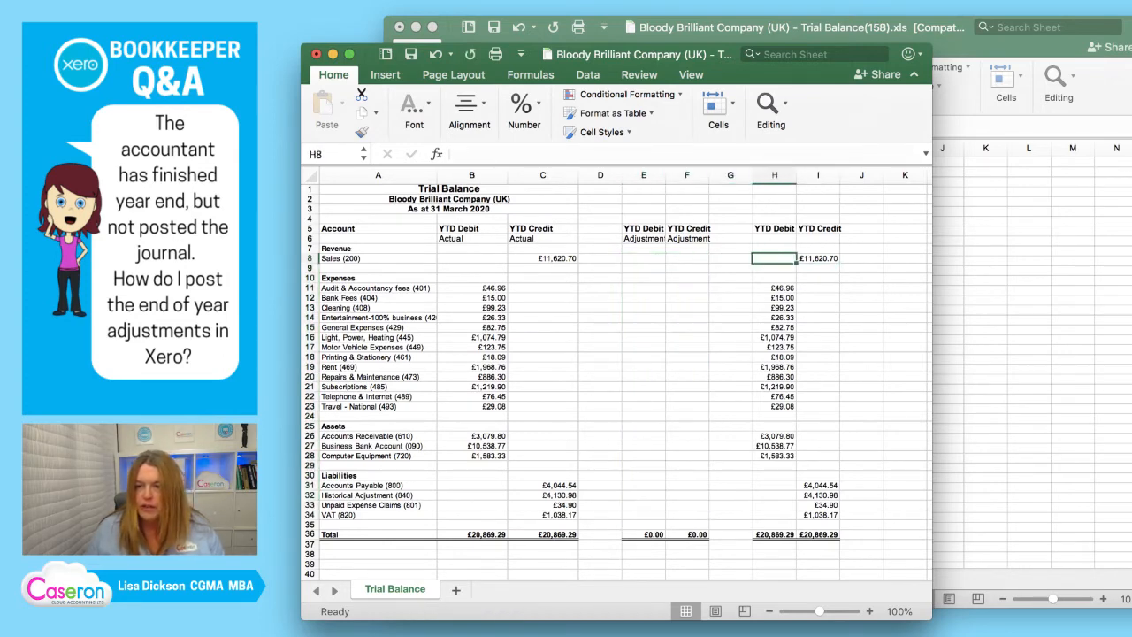
key("Up")
key("Up")
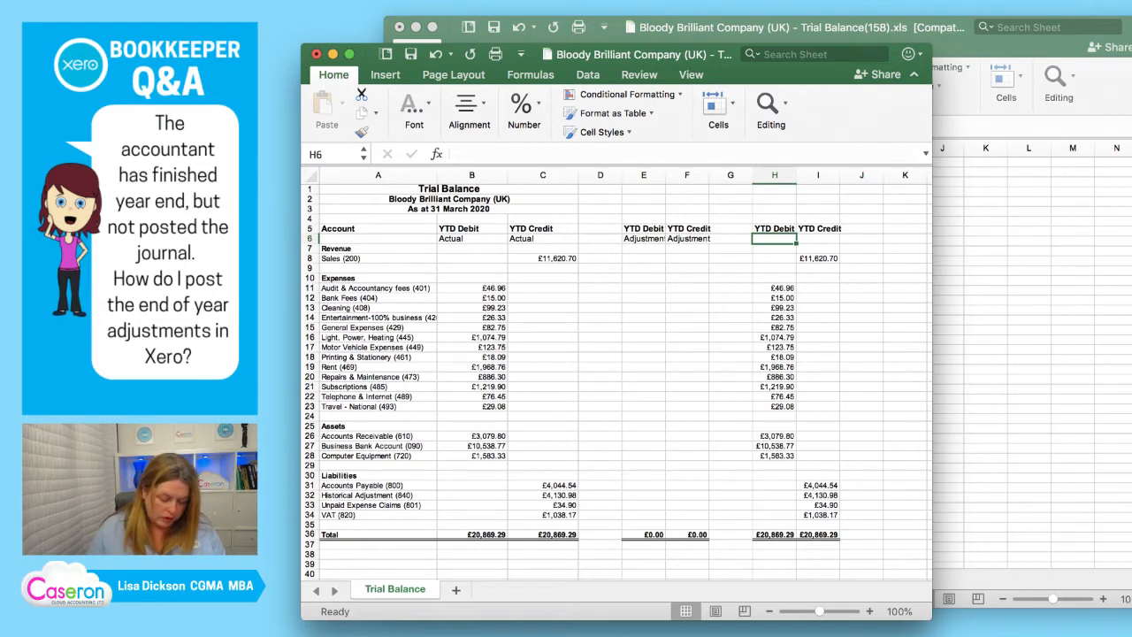
type("C")
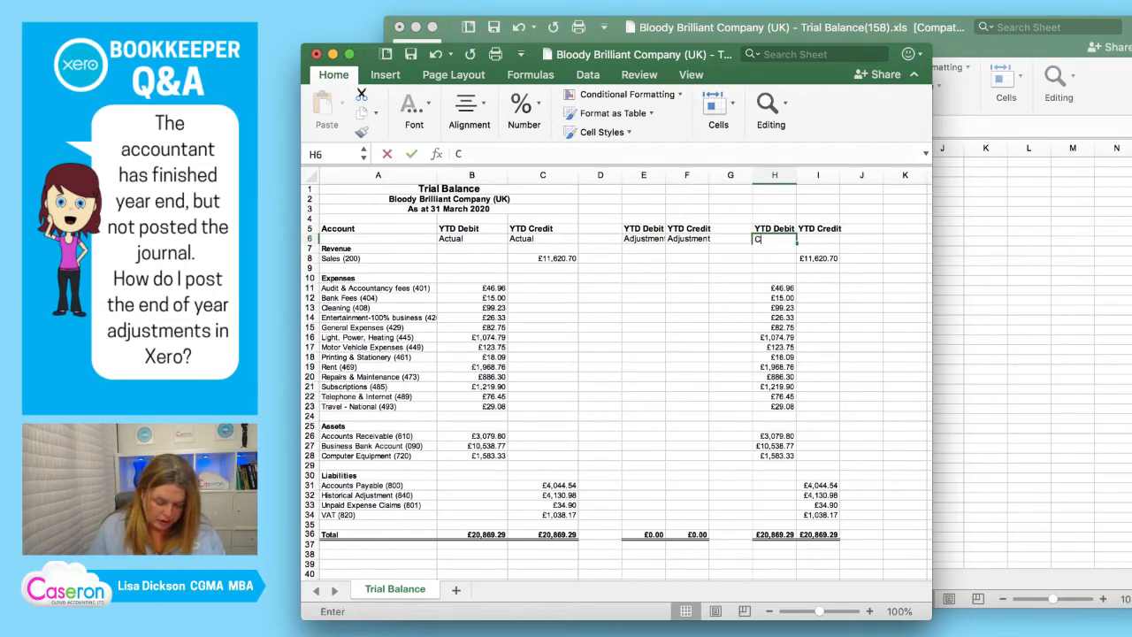
type("losing")
key("Return")
key("Up")
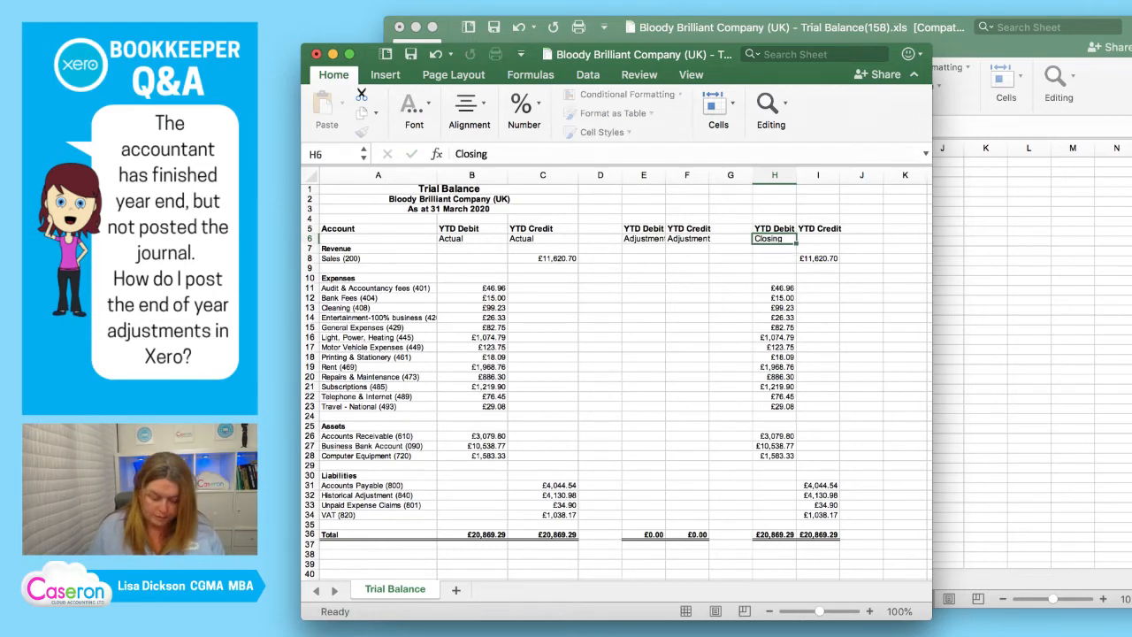
key("super+c")
key("Right")
key("Return")
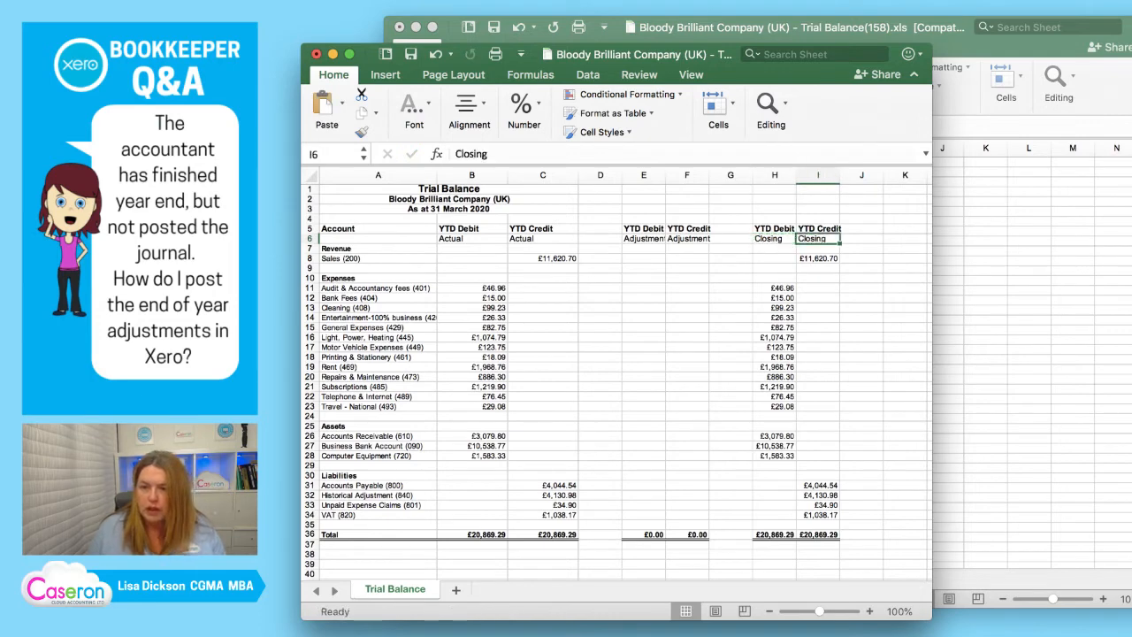
Inspect the formula behind the Adjustment debit total in E36 without changing it.
key("Down")
key("Down")
key("Left")
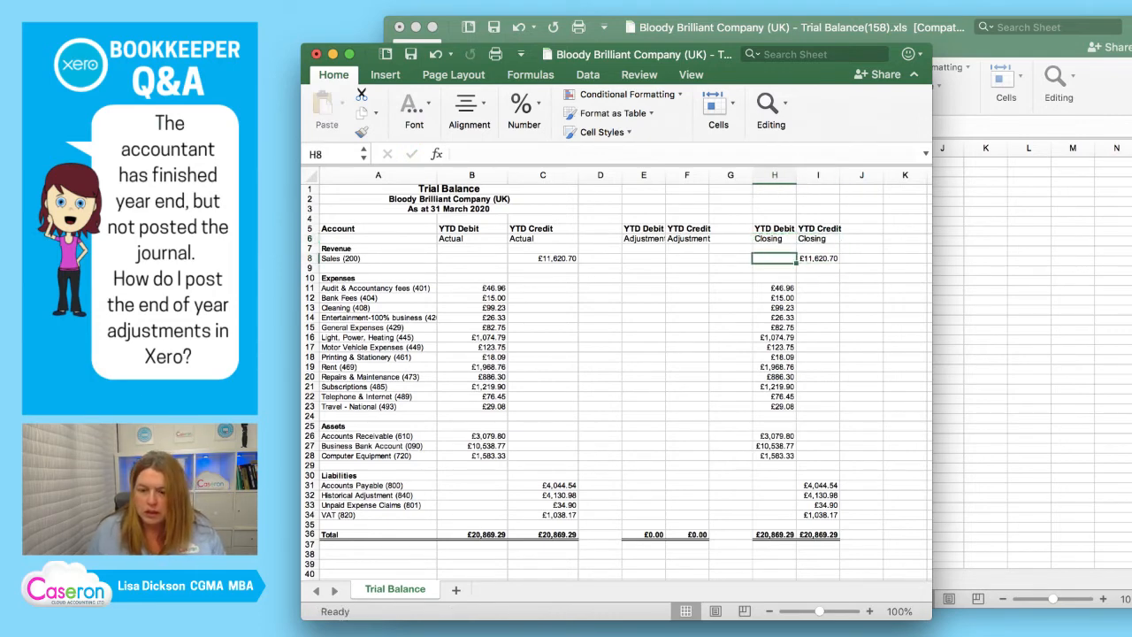
double_click(644, 534)
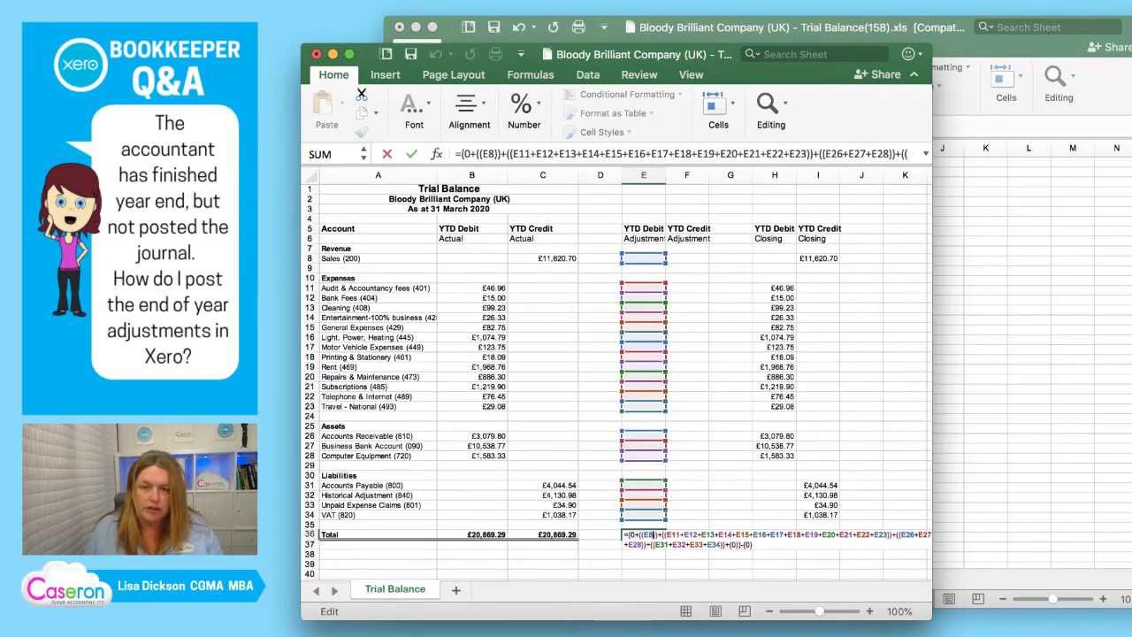
key("Escape")
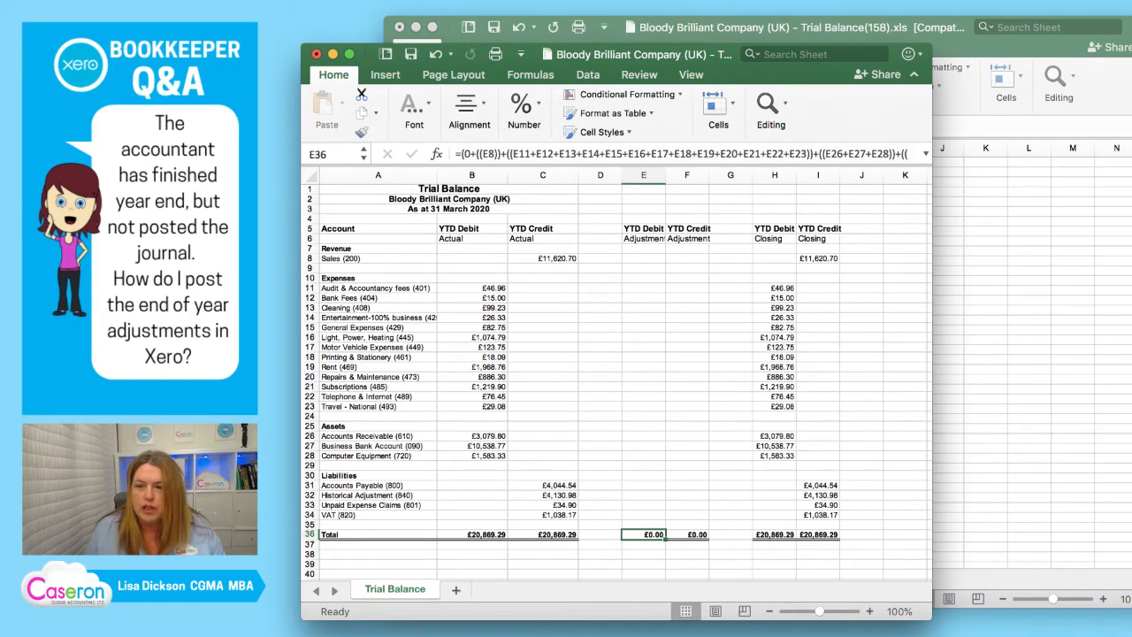
left_click(643, 426)
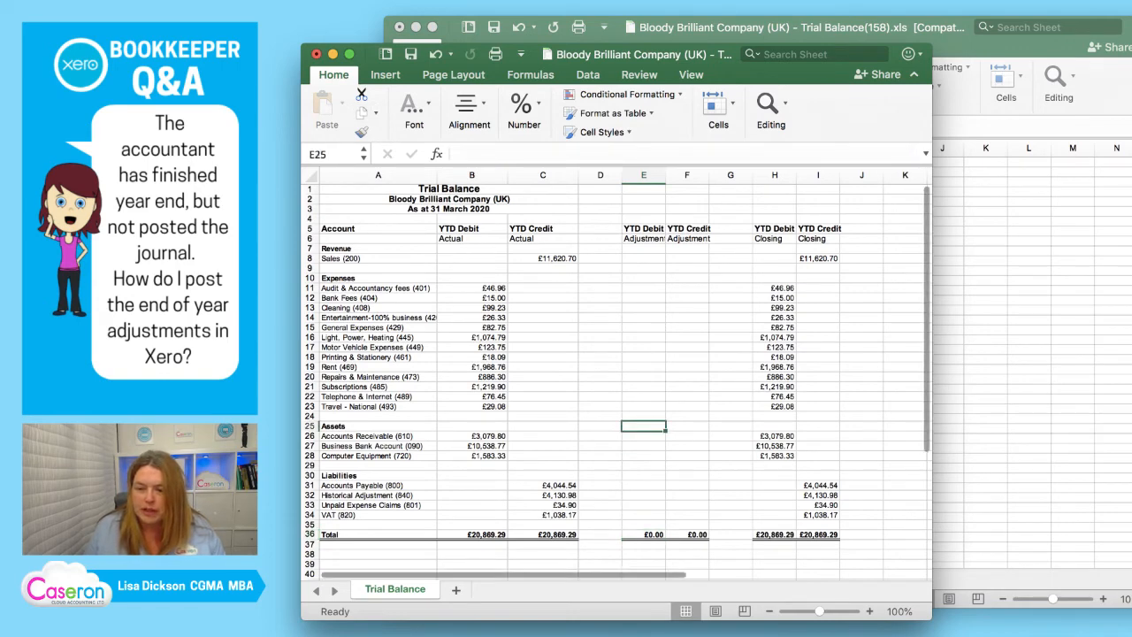
Widen the workbook window and replace the Adjustment debit total in E36 with an AutoSum, =SUM(E7:E35).
left_click(643, 534)
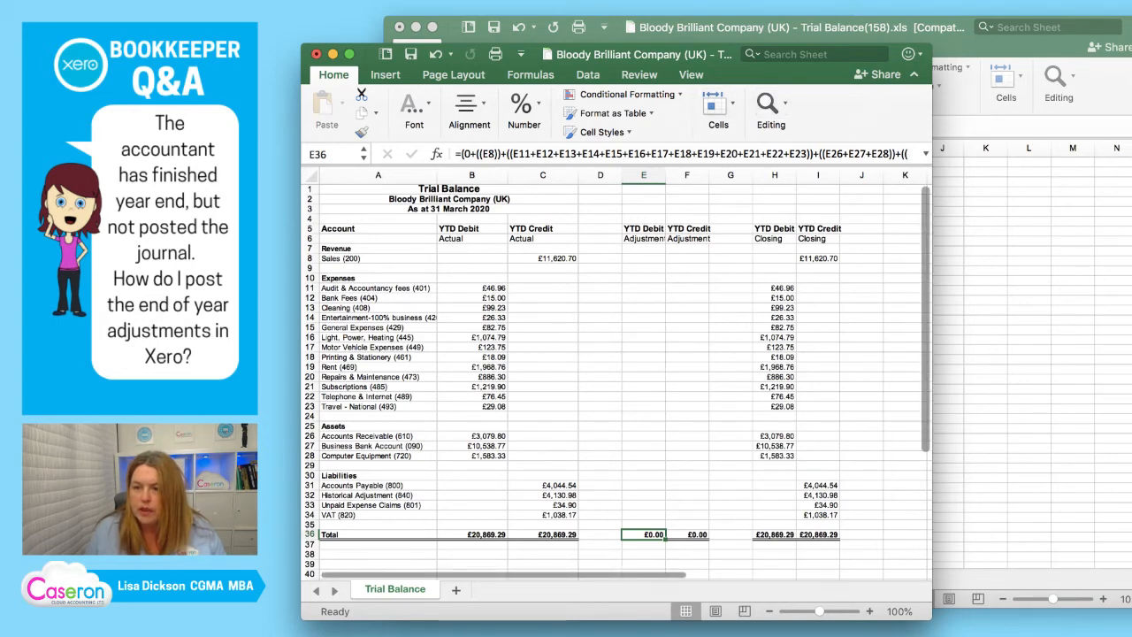
left_click_drag(932, 354, 1104, 354)
left_click(1067, 111)
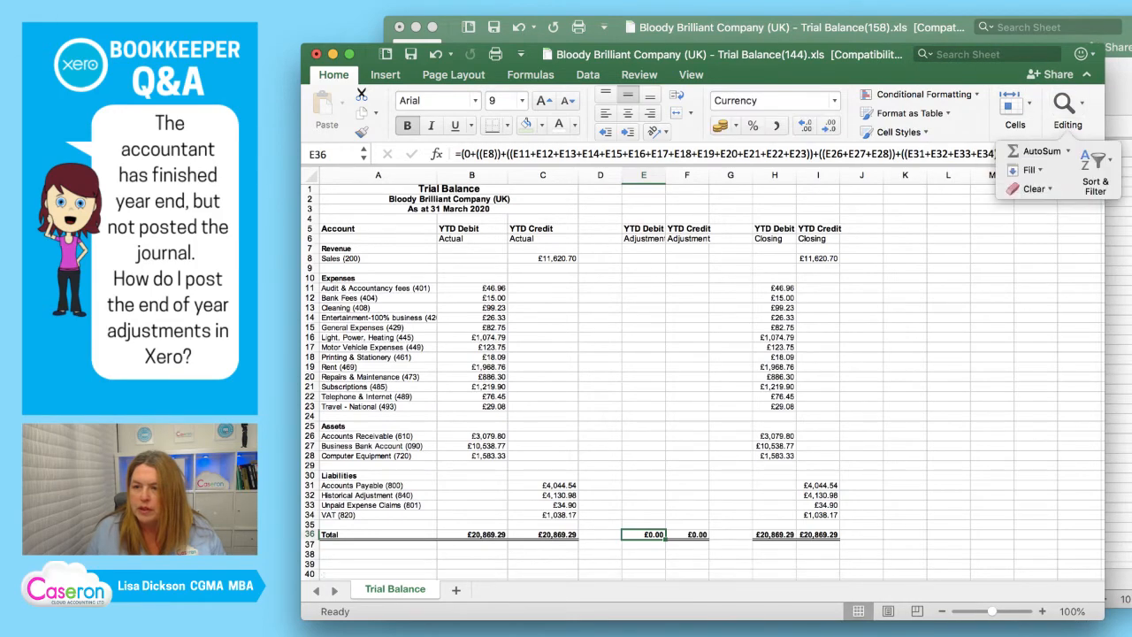
left_click(1041, 150)
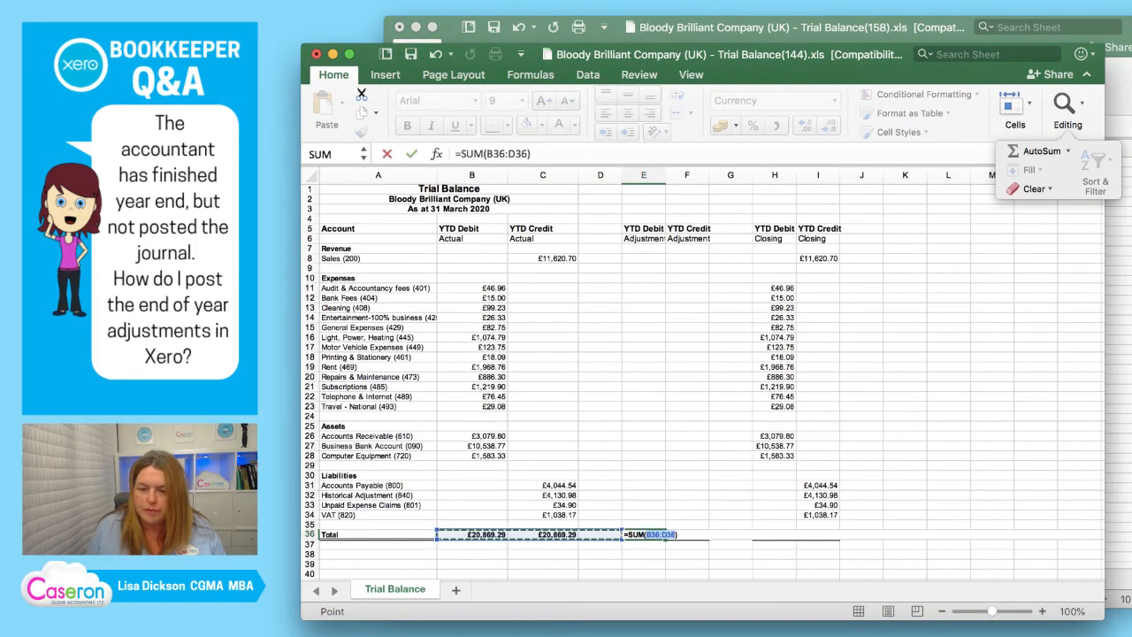
left_click_drag(643, 524, 643, 249)
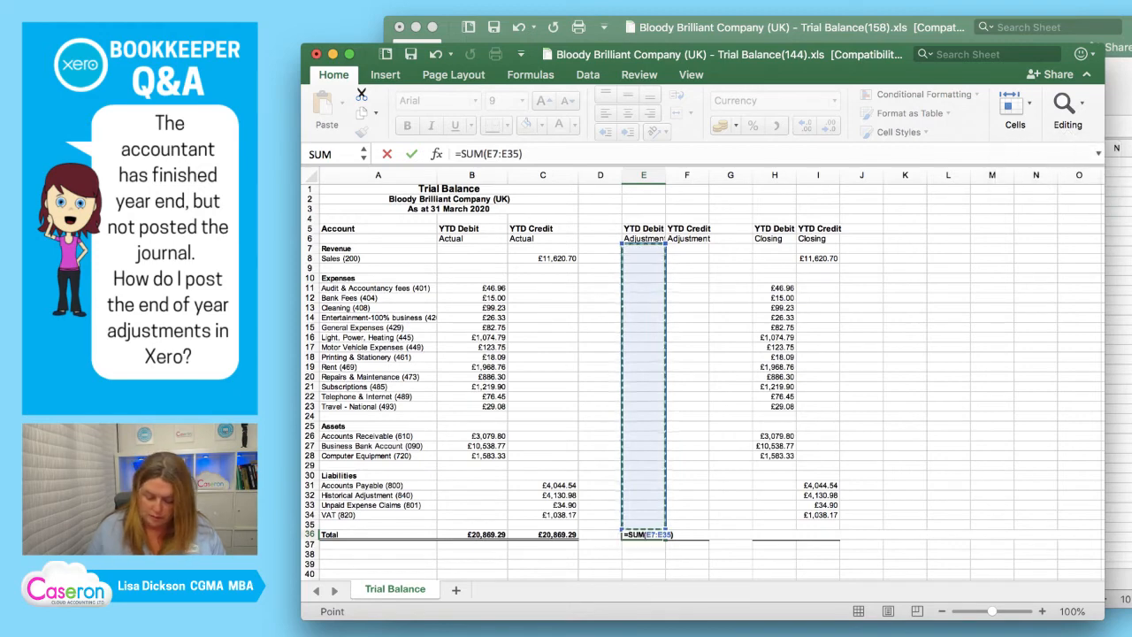
key("Return")
key("Up")
Copy the SUM total from E36 to F36, and from there to the Closing totals in H36:I36.
key("super+c")
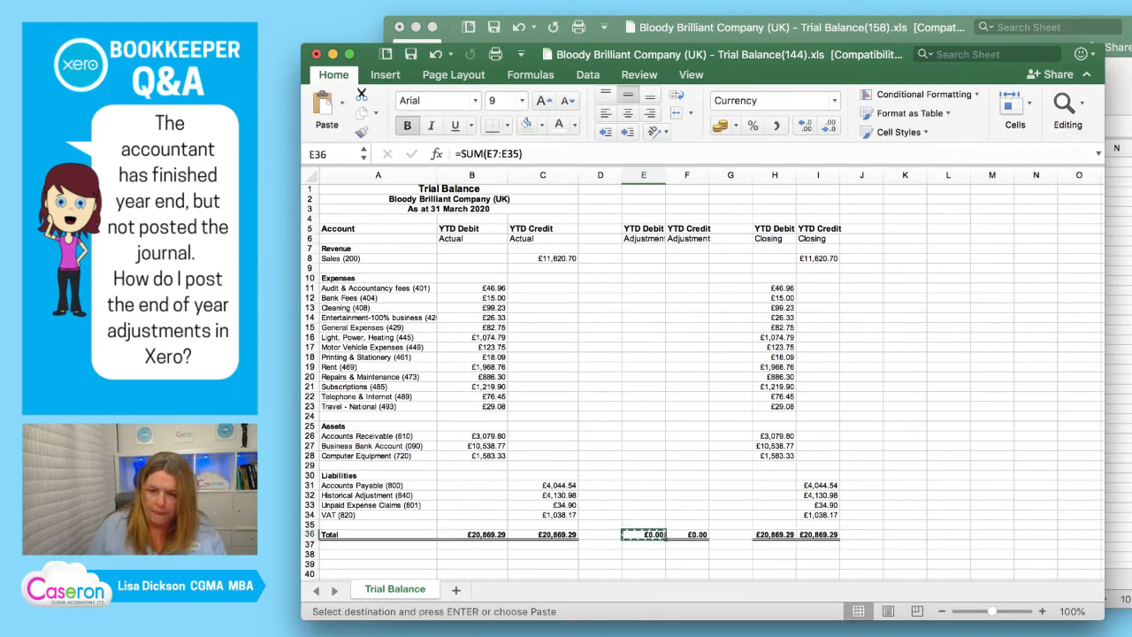
key("Right")
key("Return")
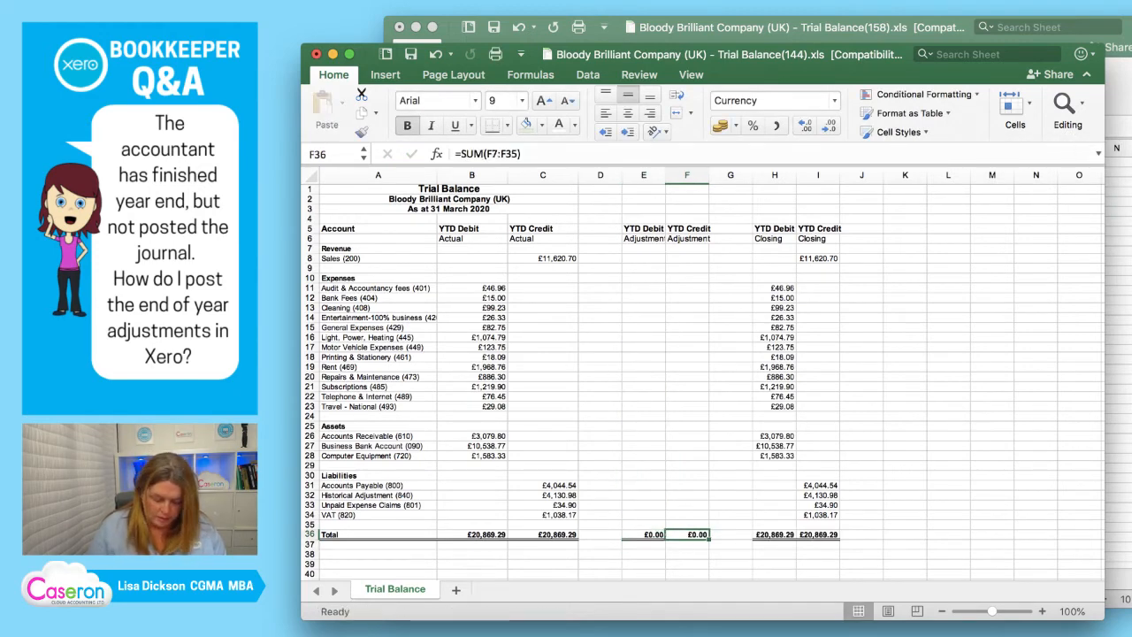
key("super+c")
key("Right")
key("Right")
key("shift+Right")
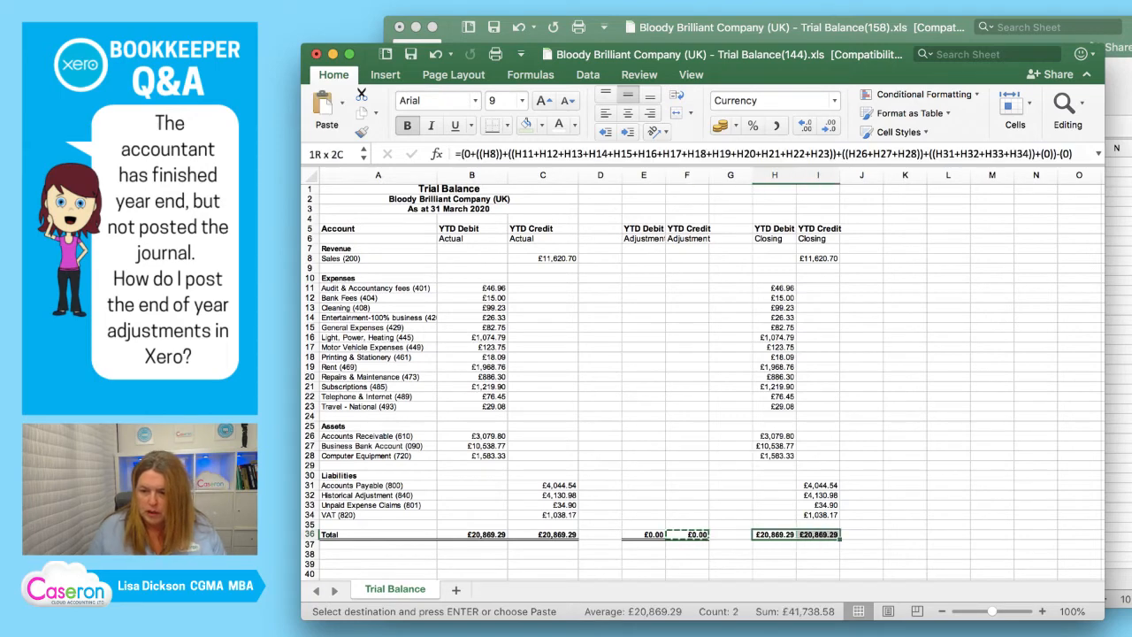
key("Return")
Check the SUM formulas in the Adjustment totals E36 and F36.
key("Left")
key("Left")
key("Left")
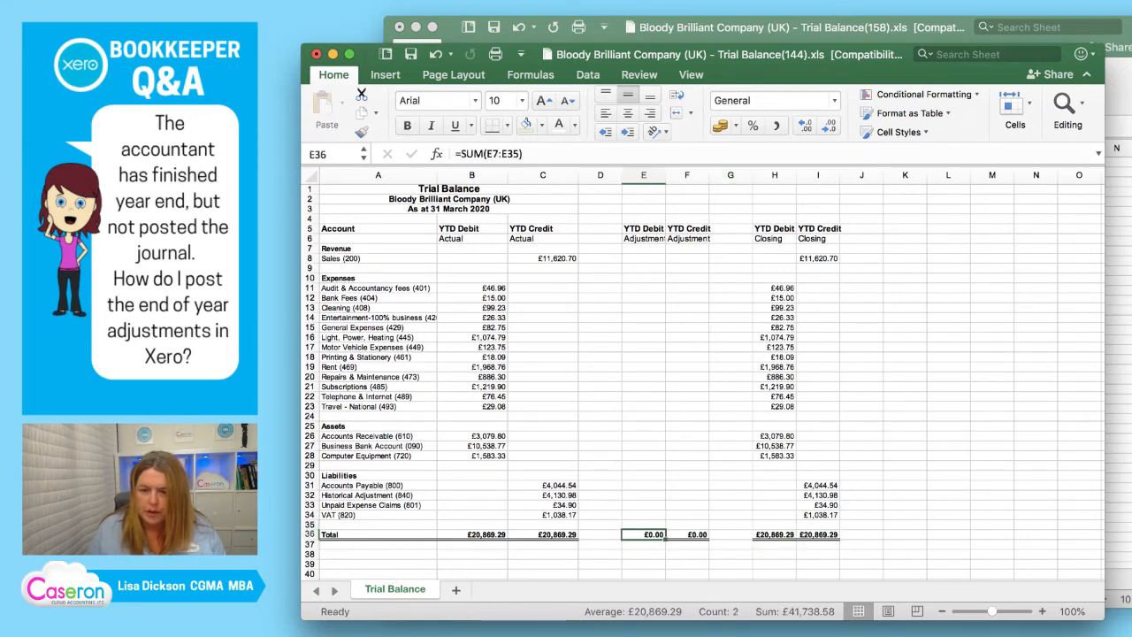
key("Up")
key("Up")
key("Up")
key("Up")
key("Up")
key("Down")
key("Down")
key("Down")
key("Down")
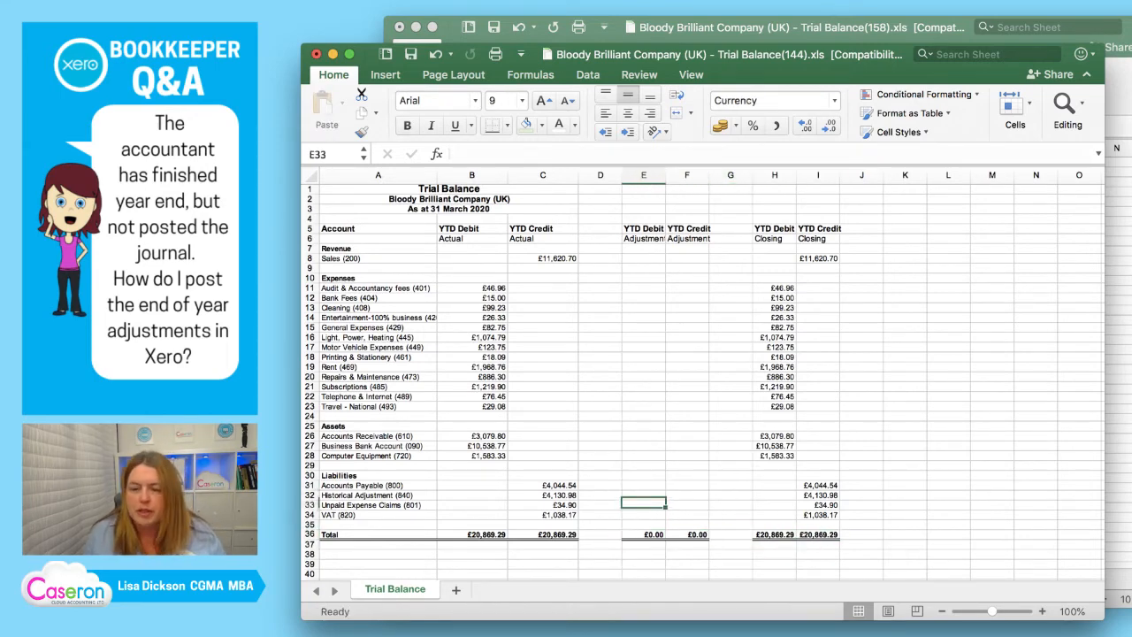
key("Down")
key("Right")
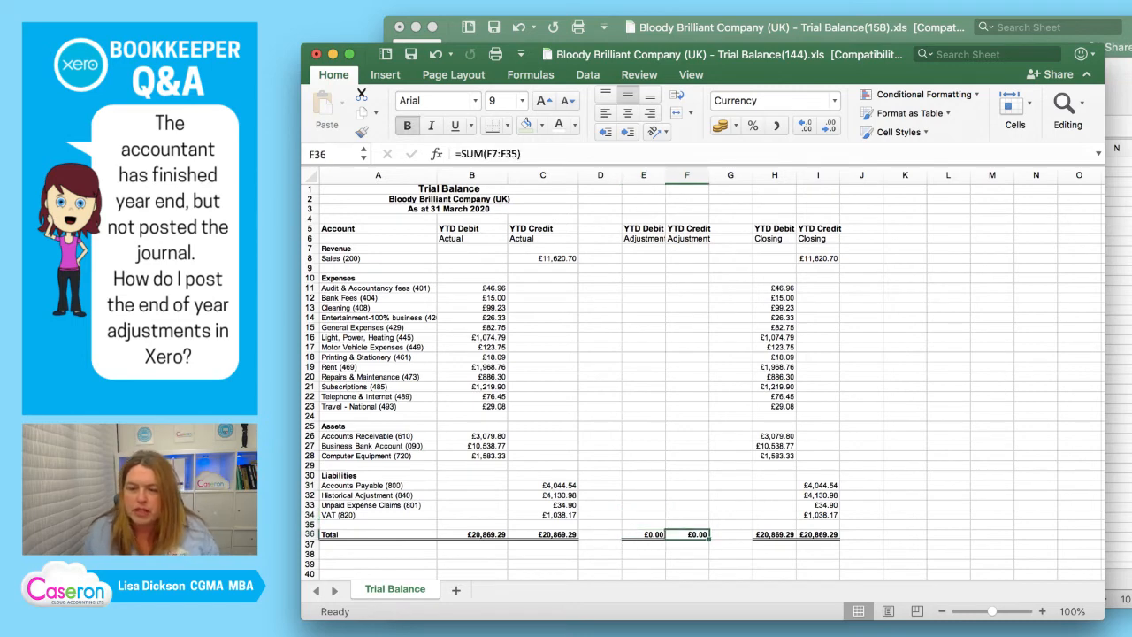
Switch to the Trial Balance(158) workbook and examine Closing columns H and I, including Sales in I8 and Bad Debt in H13.
left_click(687, 318)
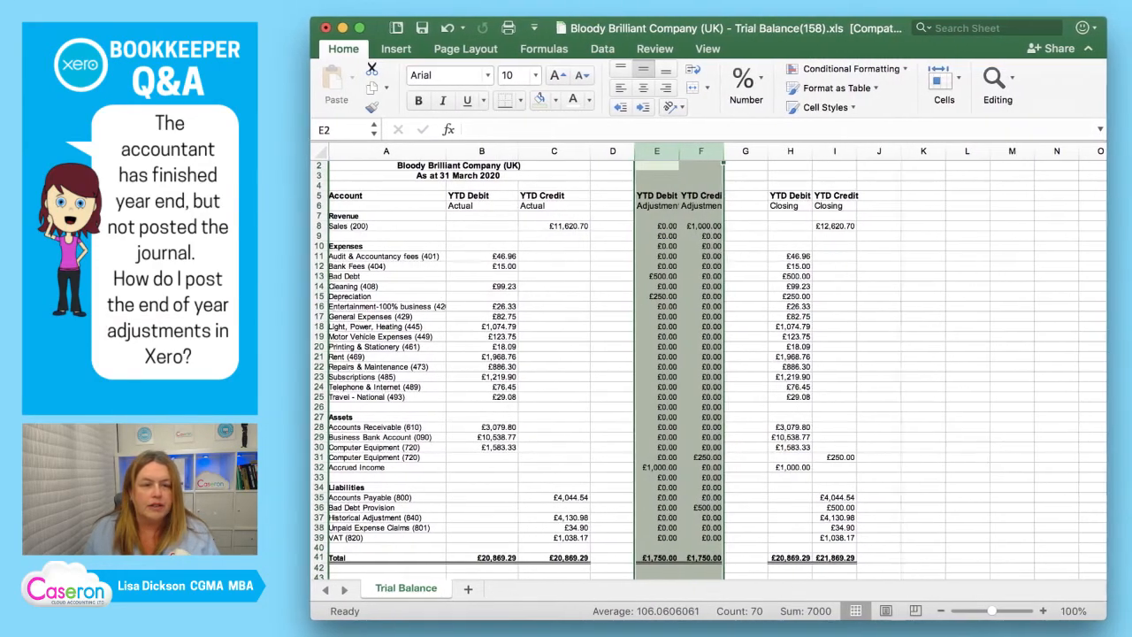
left_click(835, 226)
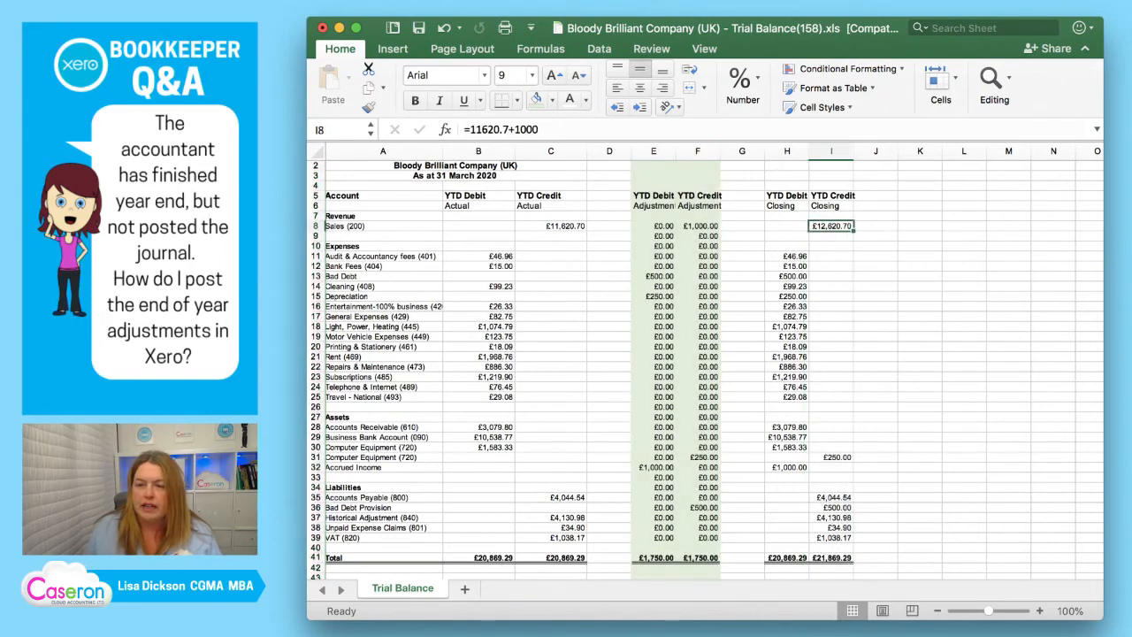
left_click_drag(787, 151, 832, 151)
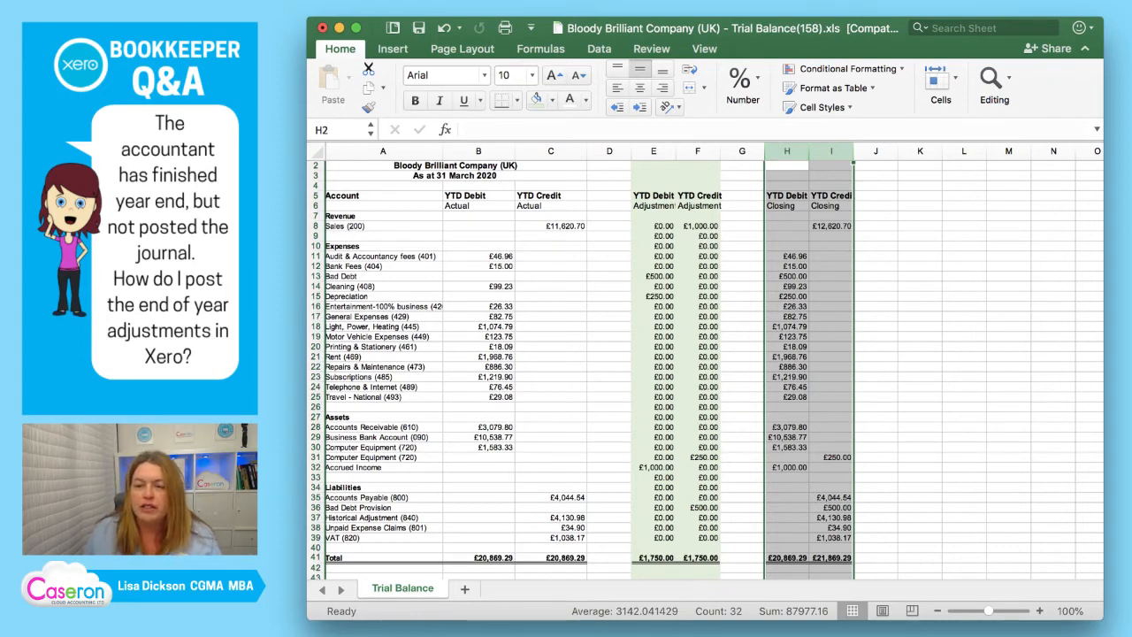
left_click(832, 226)
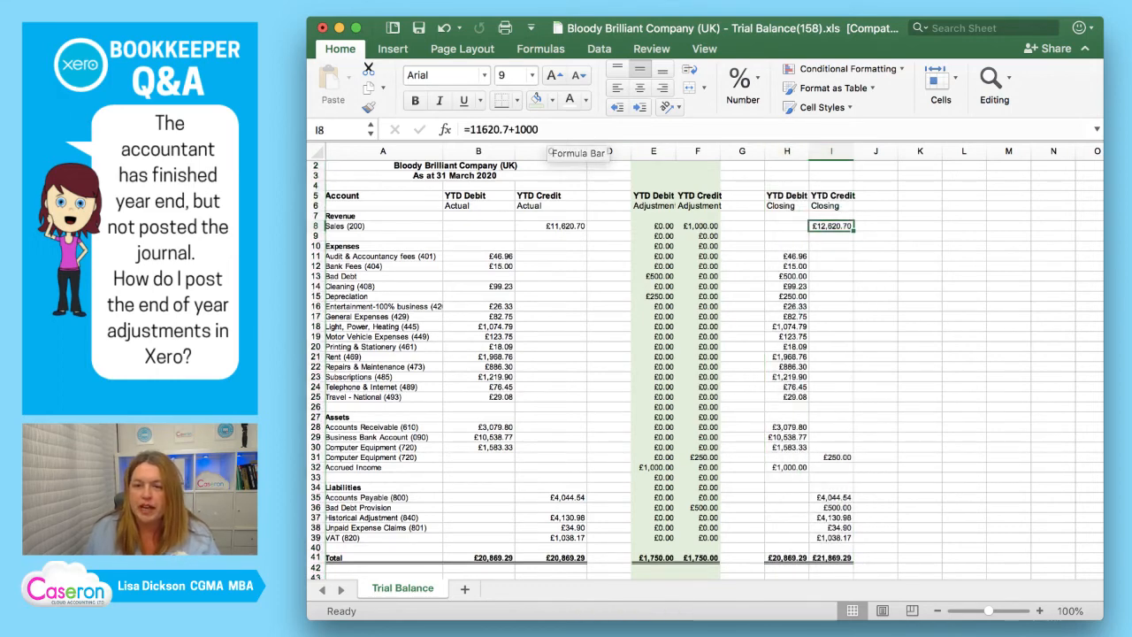
left_click(920, 257)
left_click(831, 227)
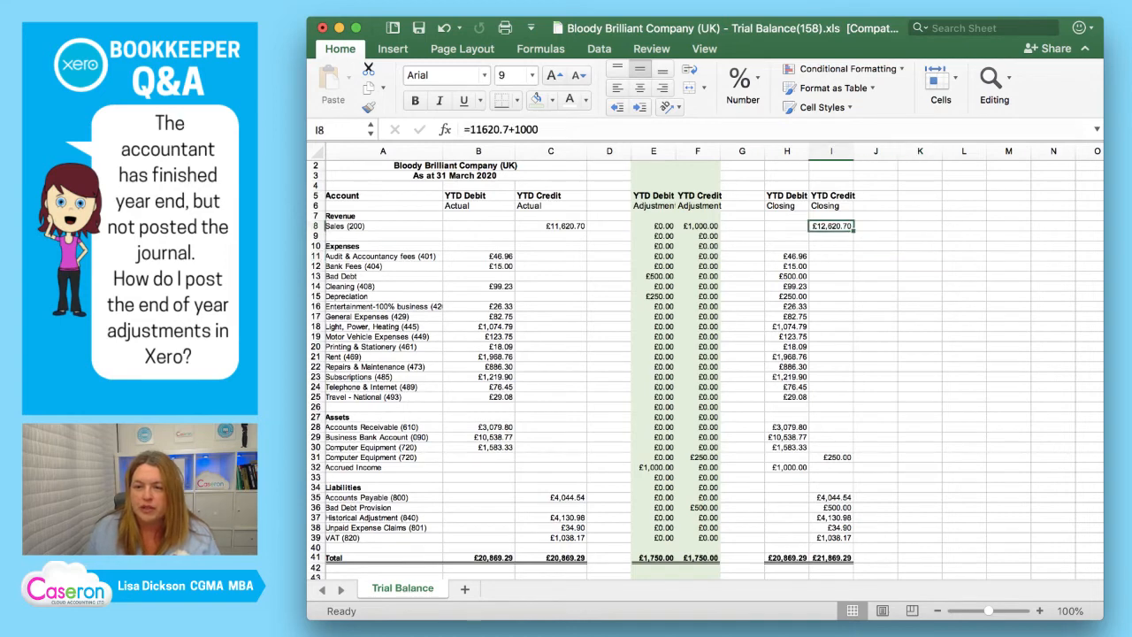
left_click(787, 277)
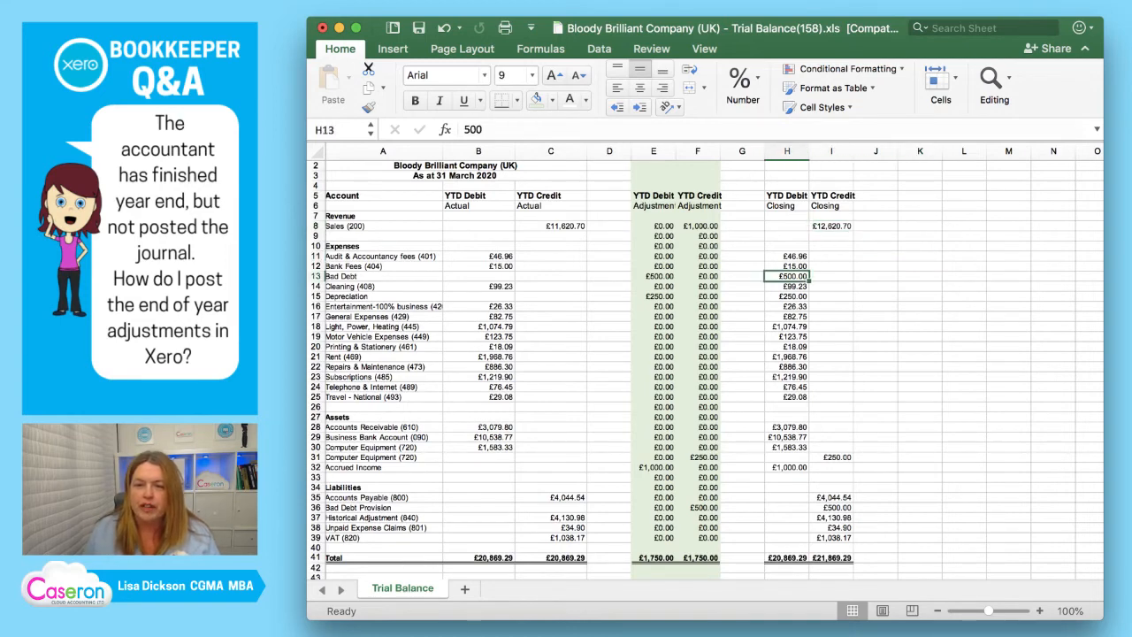
left_click(787, 306)
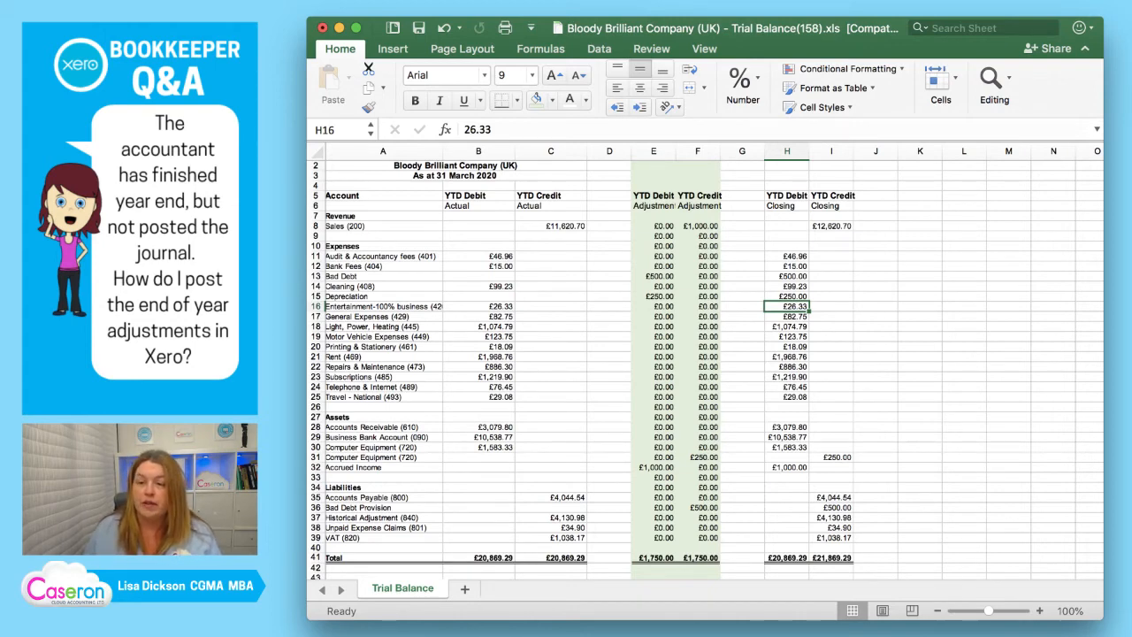
left_click_drag(787, 151, 831, 152)
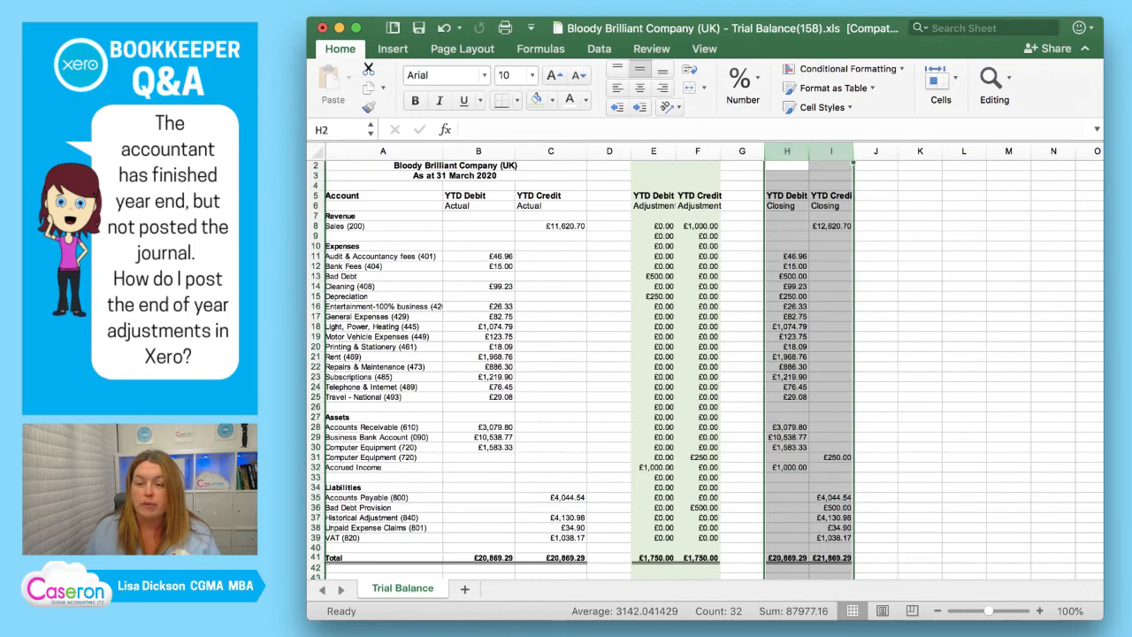
Review the Actual columns and the Adjustment entries for Sales, Bad Debt, Depreciation, Computer Equipment, Accrued Income and Bad Debt Provision.
left_click_drag(479, 151, 550, 151)
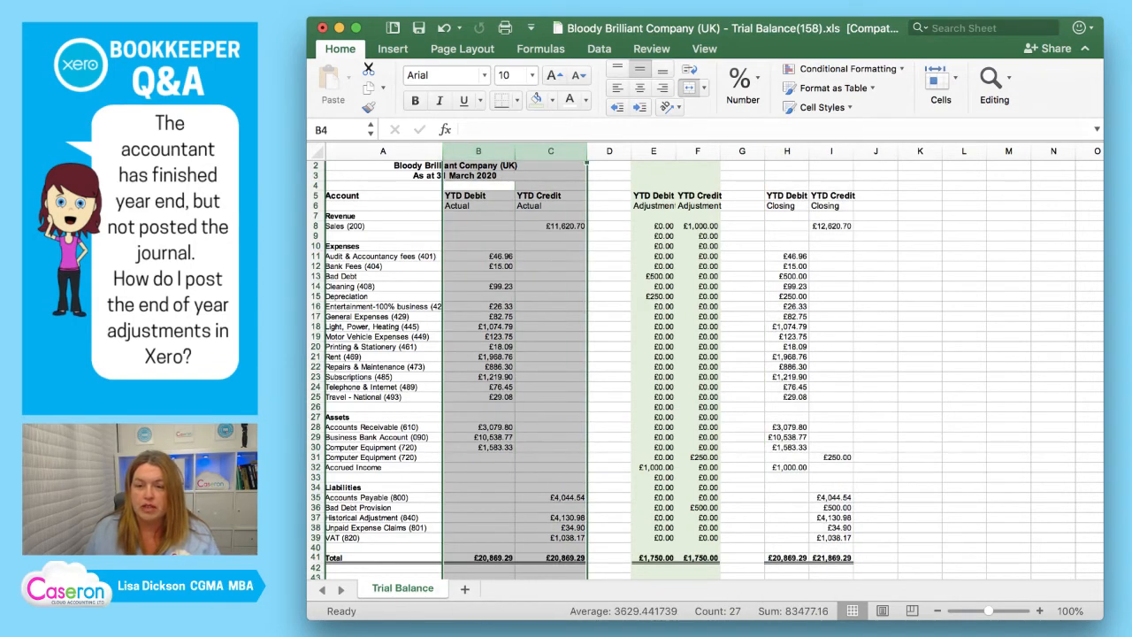
left_click(699, 226)
left_click(655, 277)
left_click(655, 297)
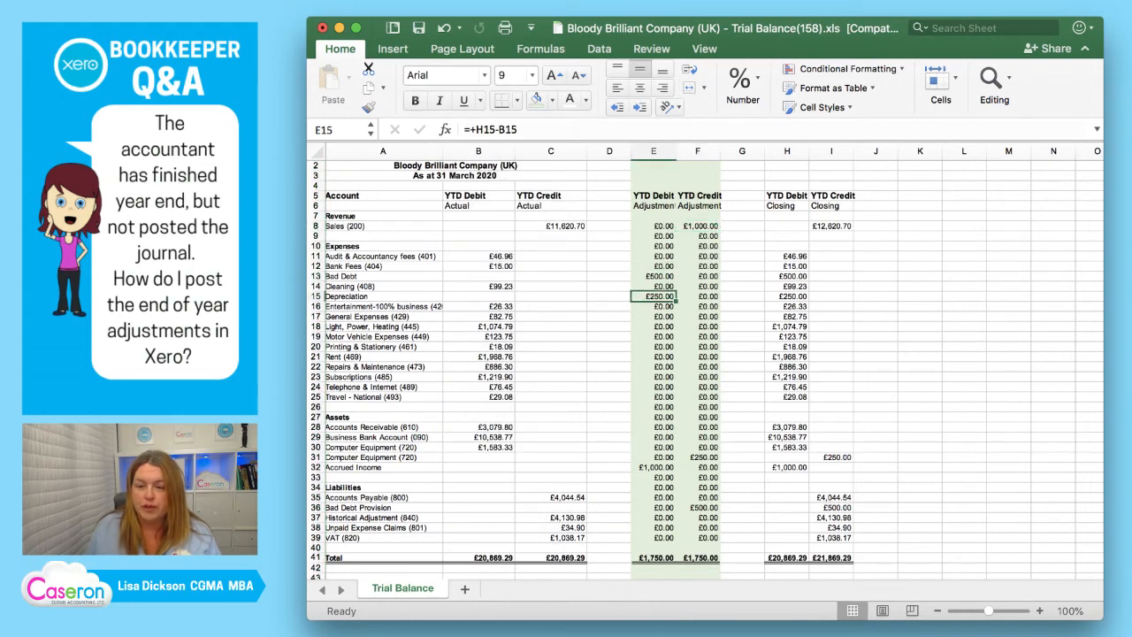
left_click(698, 457)
left_click(654, 467)
left_click(699, 508)
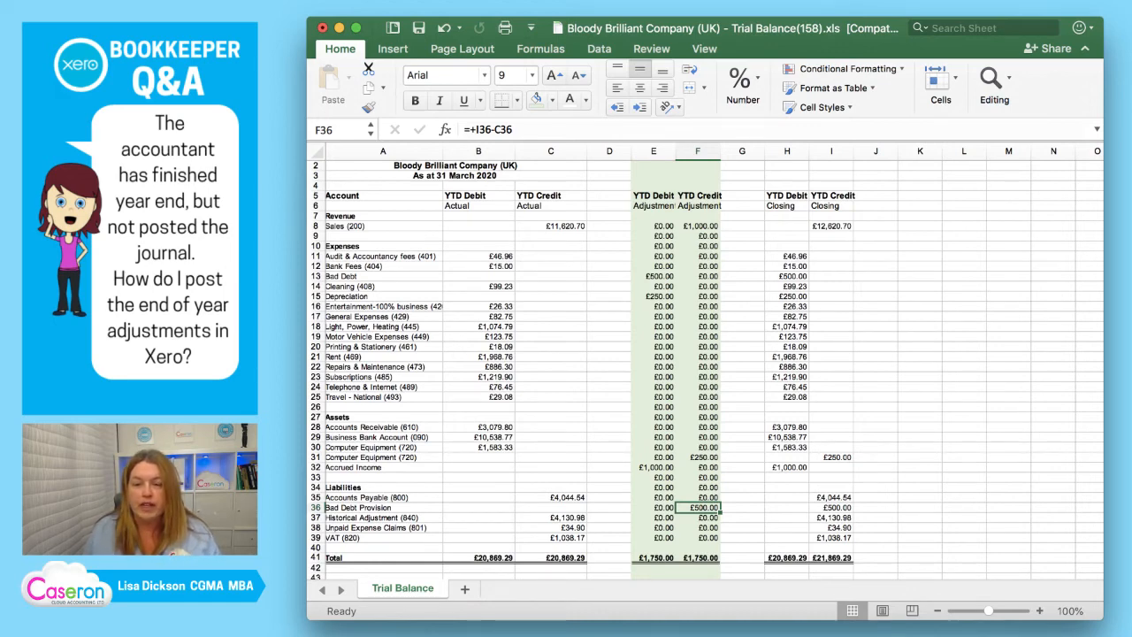
left_click(655, 276)
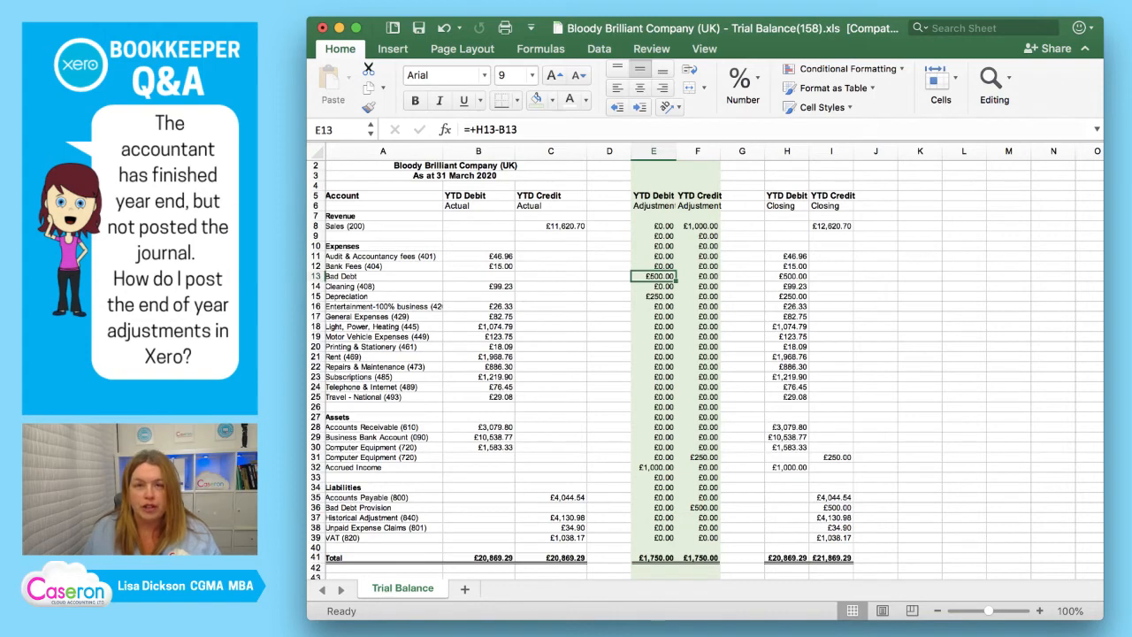
left_click(699, 227)
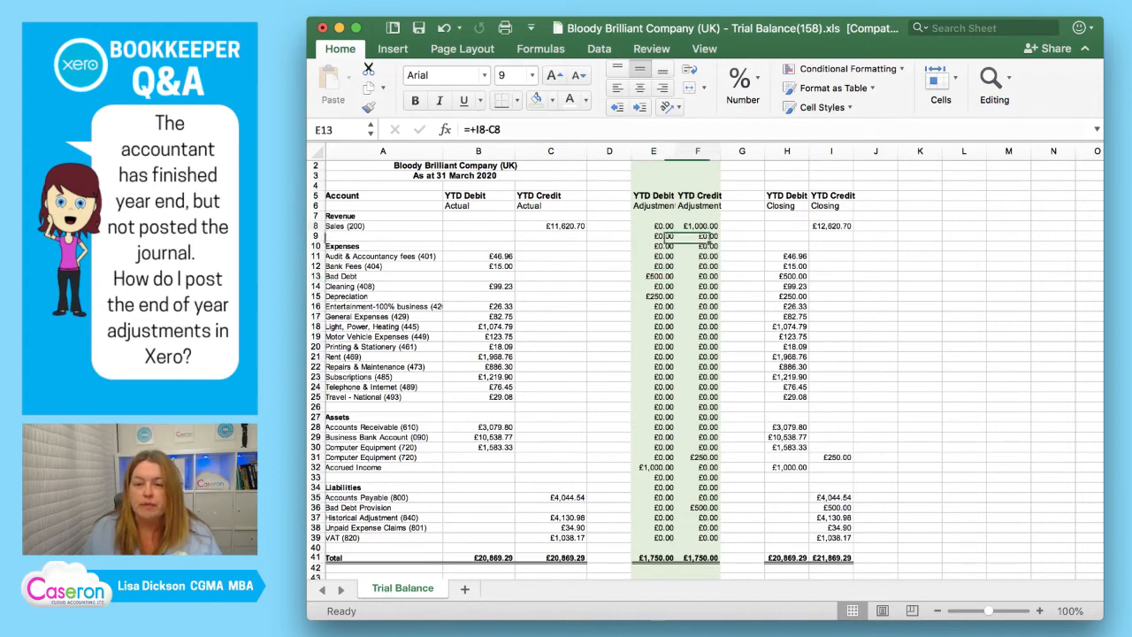
Review the Closing values for Sales in I8 and Depreciation in H15, the Depreciation row, and the Computer Equipment credit adjustment in F31.
left_click(831, 226)
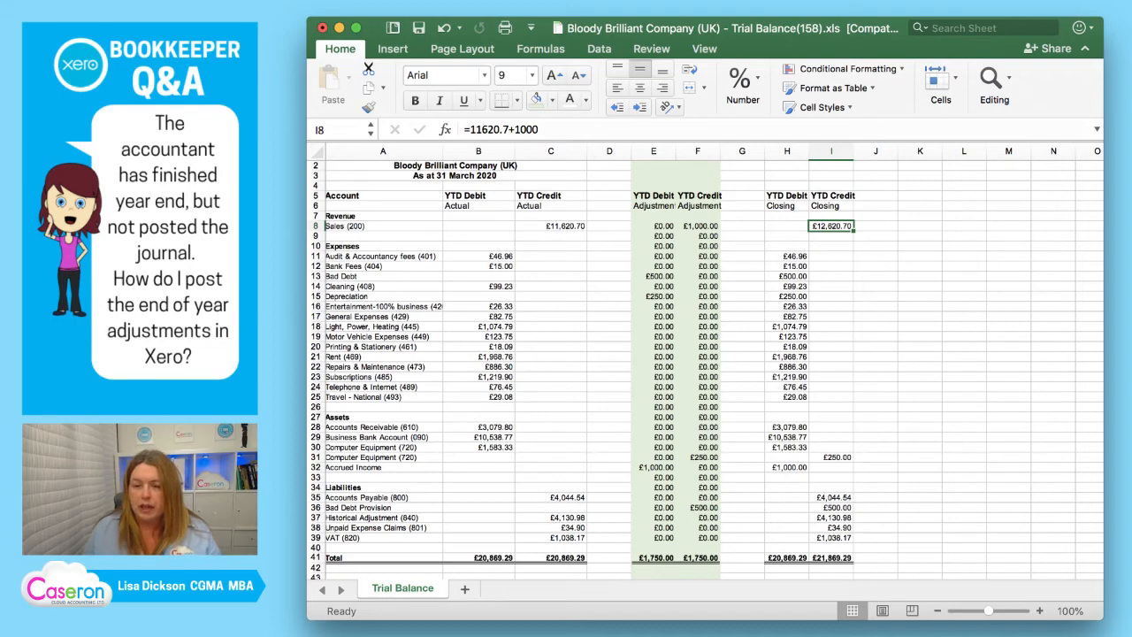
left_click(787, 297)
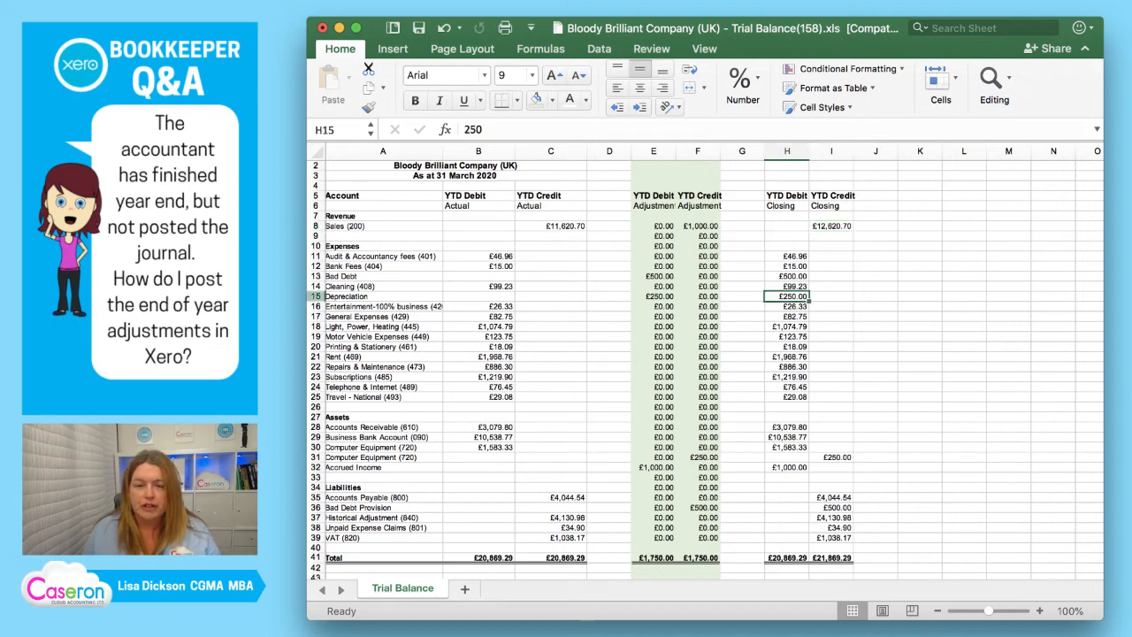
left_click(315, 296)
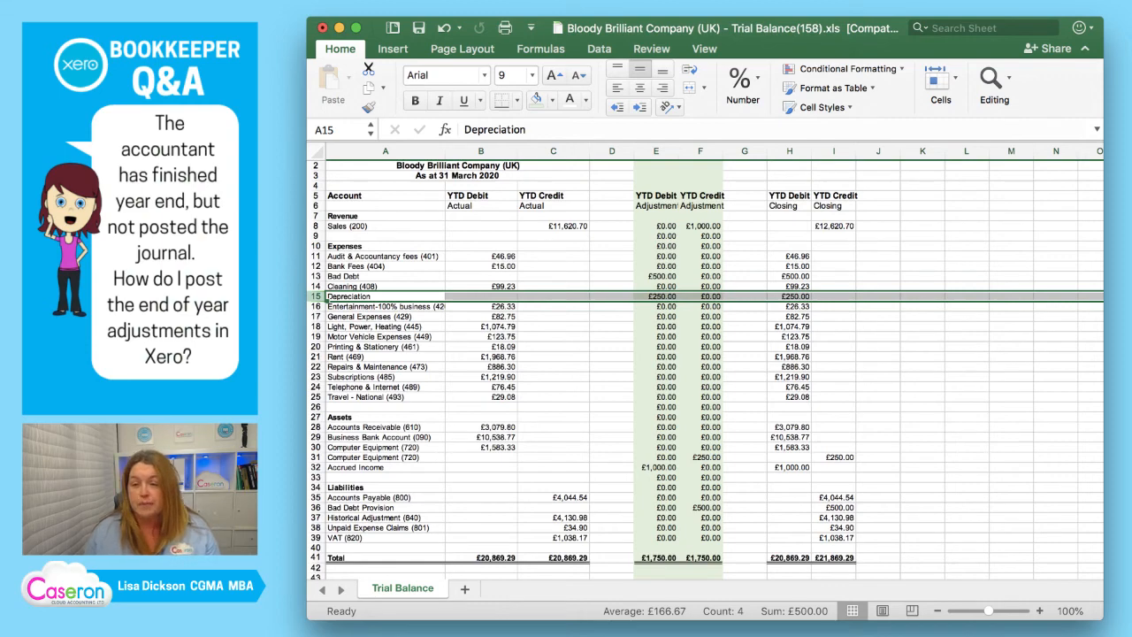
scroll(705, 367, "down", 1)
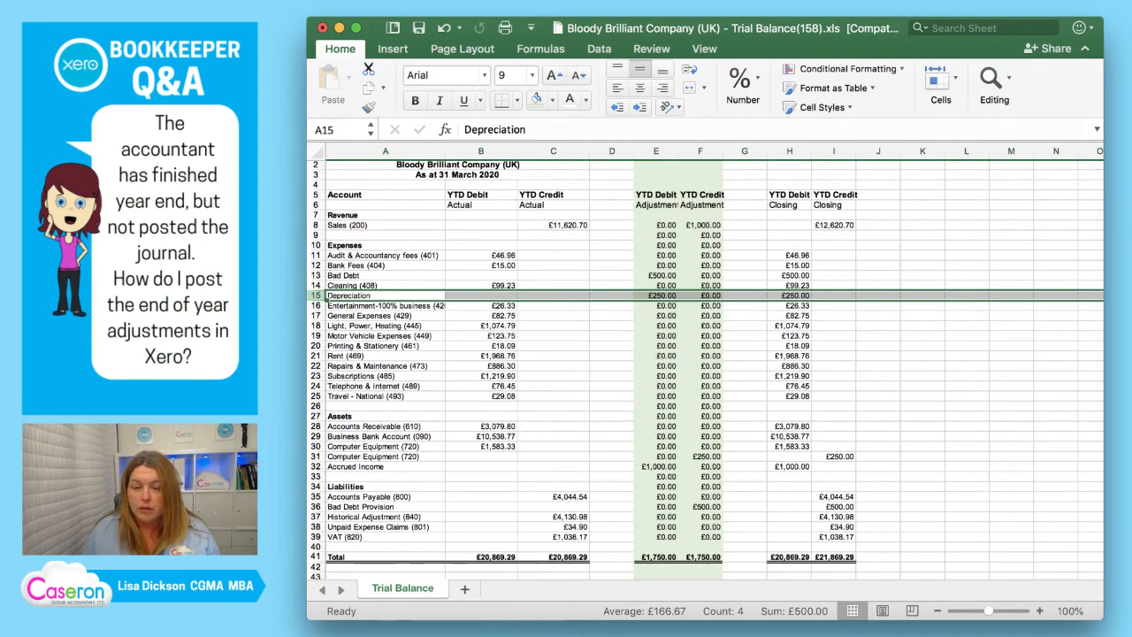
left_click(701, 456)
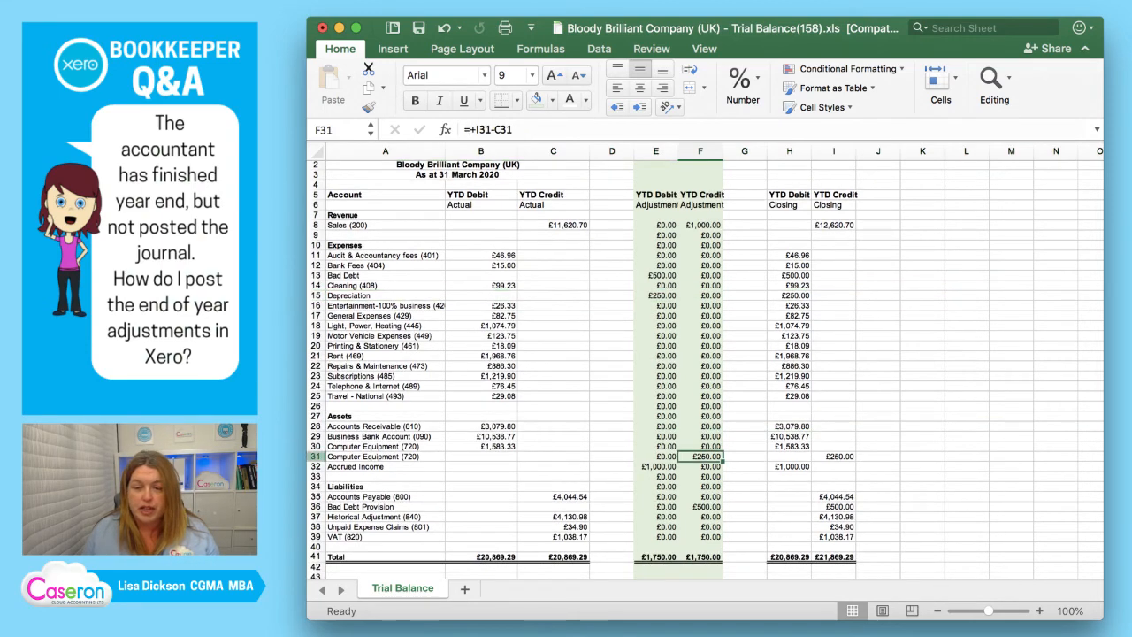
Rename the second Computer Equipment account in A31 to "Computer Equipment Depn (721)".
left_click(376, 457)
left_click(564, 130)
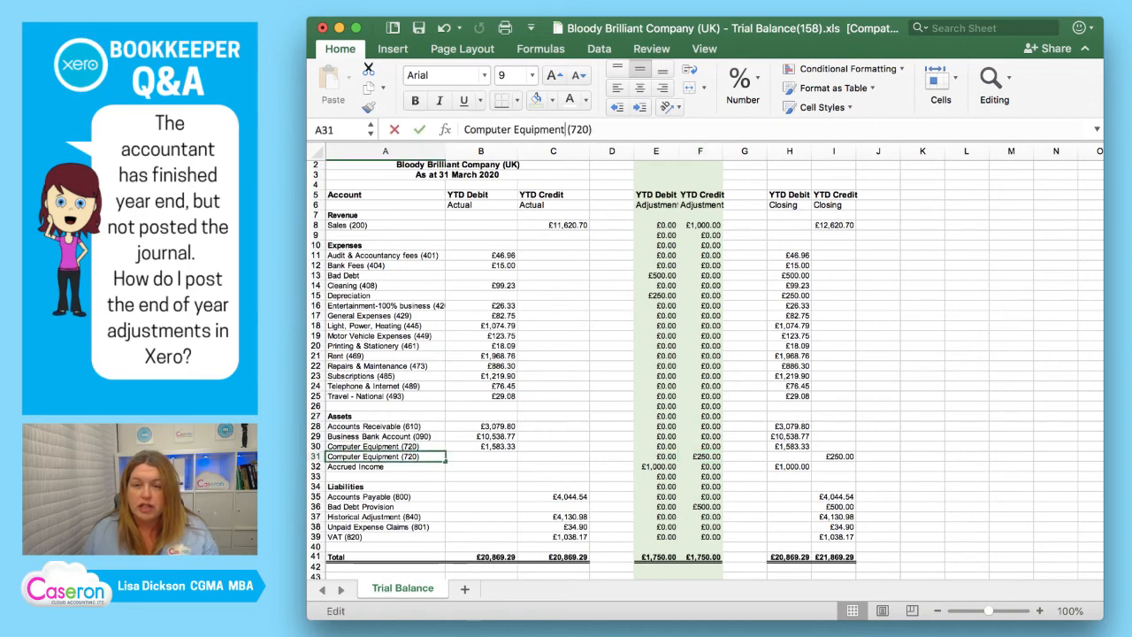
type("Depn")
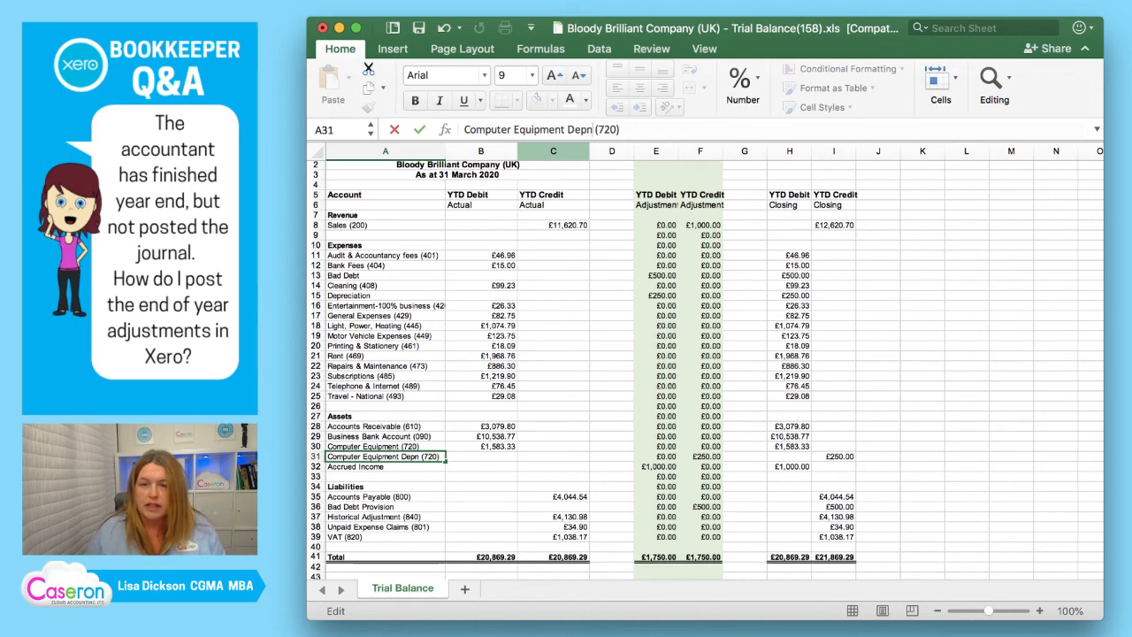
left_click(610, 129)
key("BackSpace")
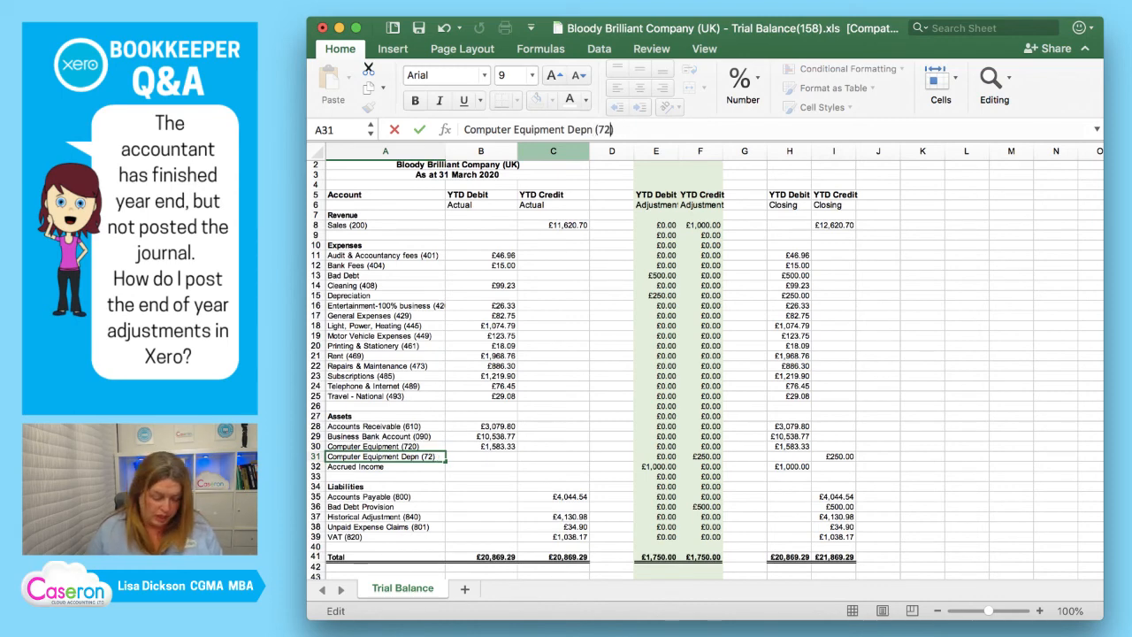
type("1")
key("Return")
Check the debit adjustment formula in E31 and the Closing values for Accrued Income in H32 and Sales in I8, and switch away from Excel.
key("Up")
key("Right")
key("Right")
key("Right")
key("Right")
key("Right")
key("Right")
key("Right")
key("Right")
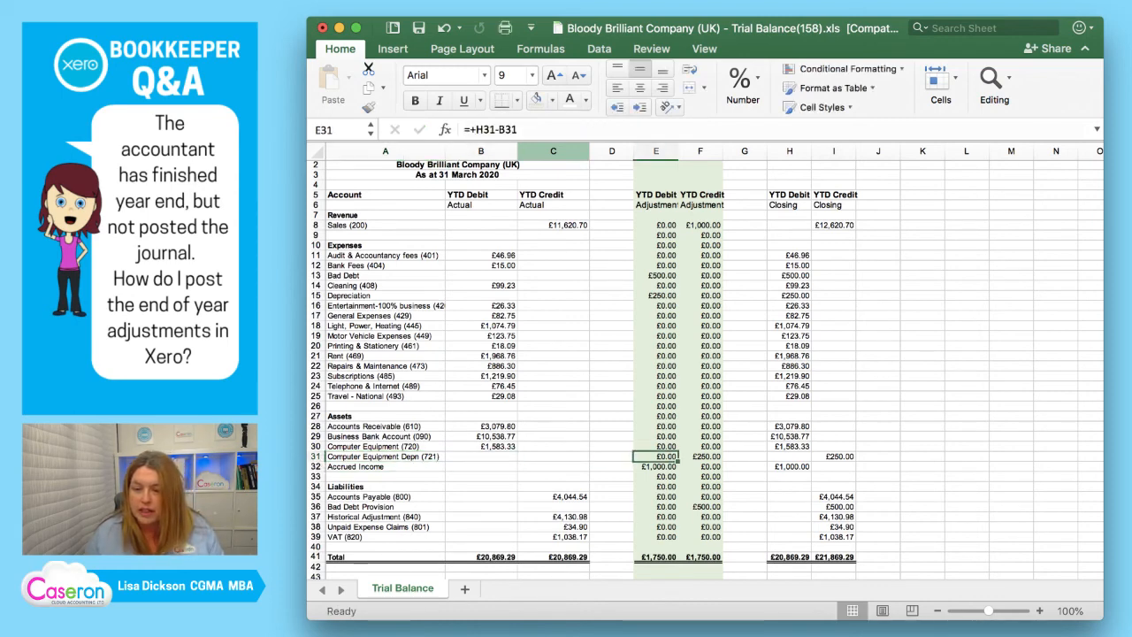
key("Down")
key("Left")
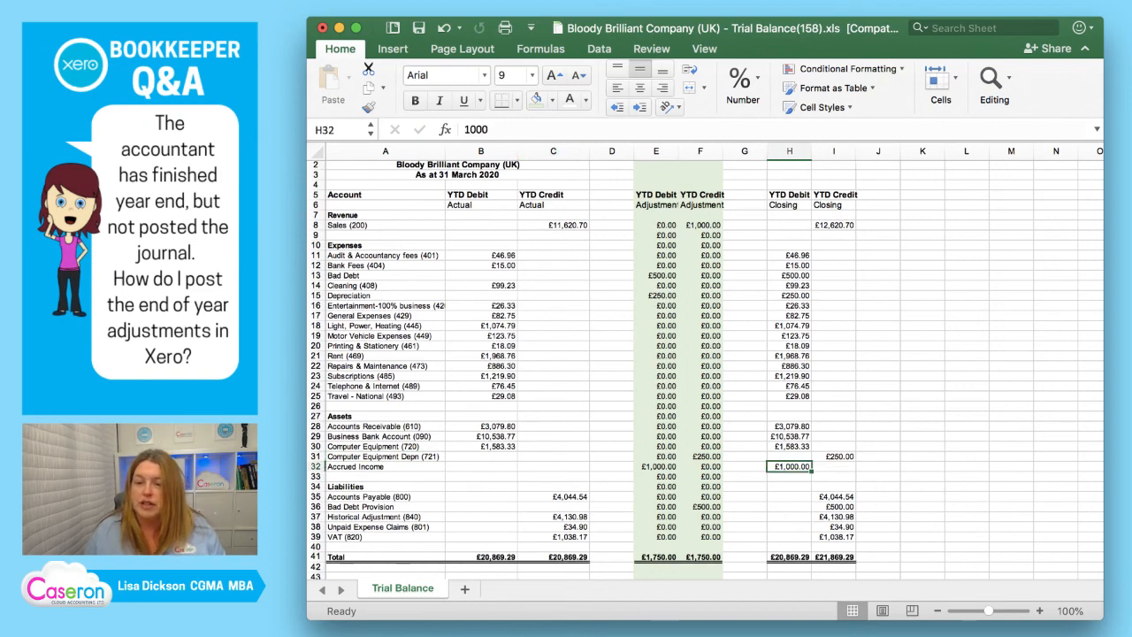
left_click(834, 225)
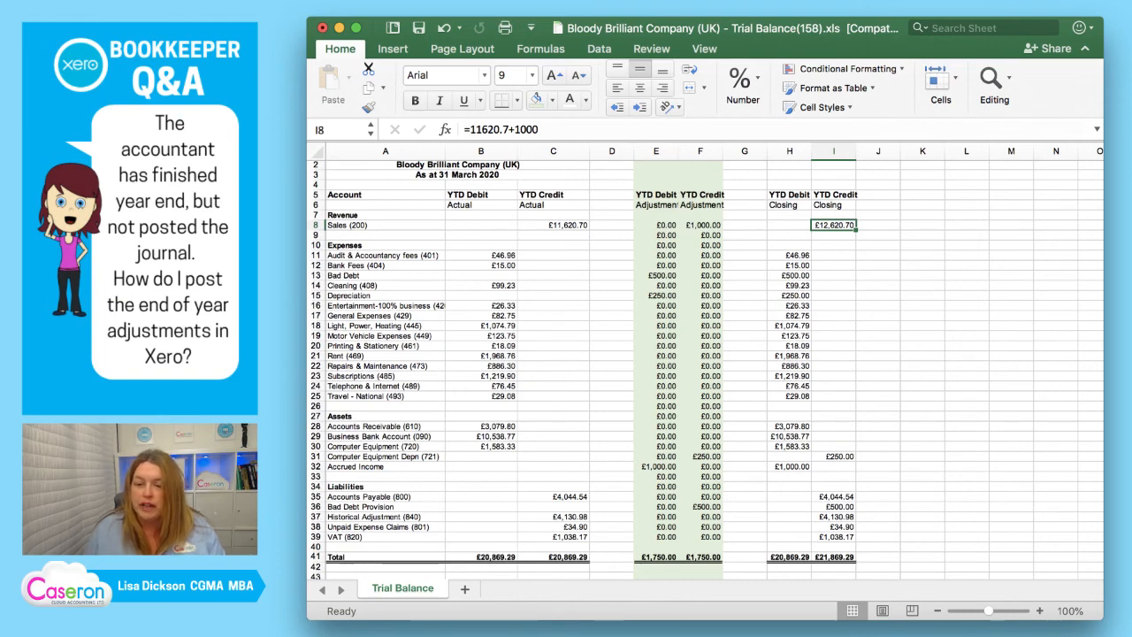
left_click(790, 466)
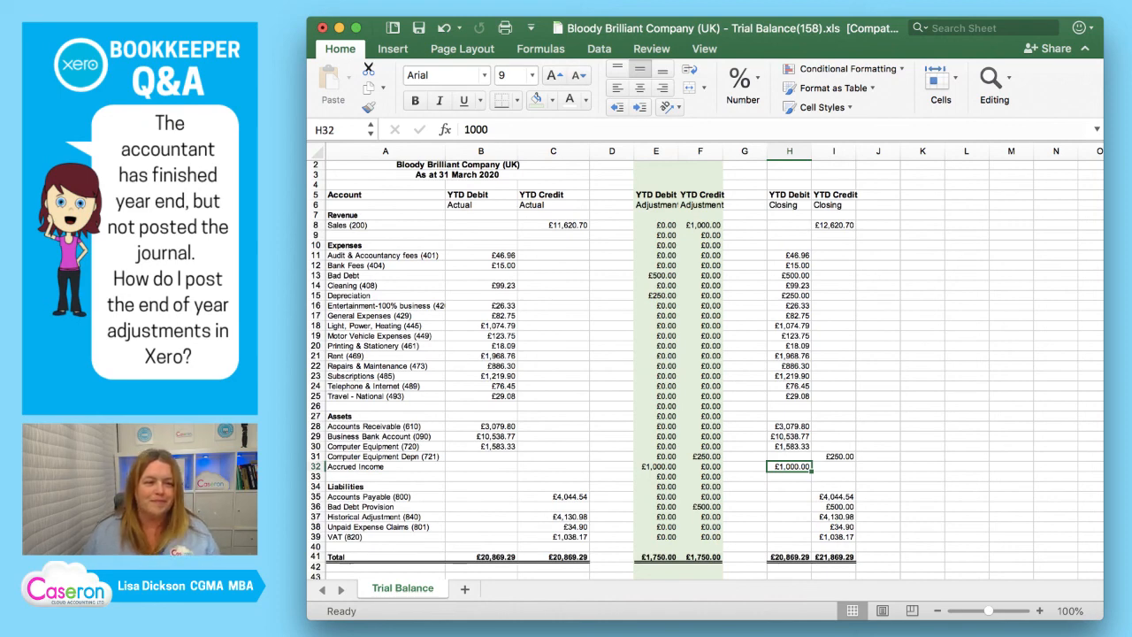
key("super+Tab")
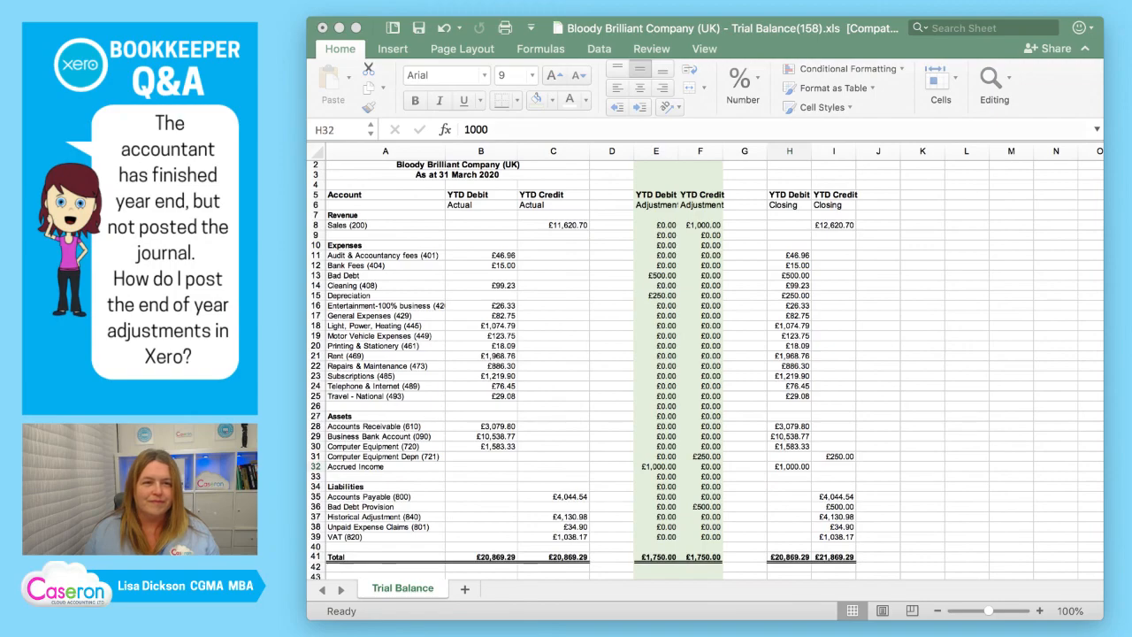